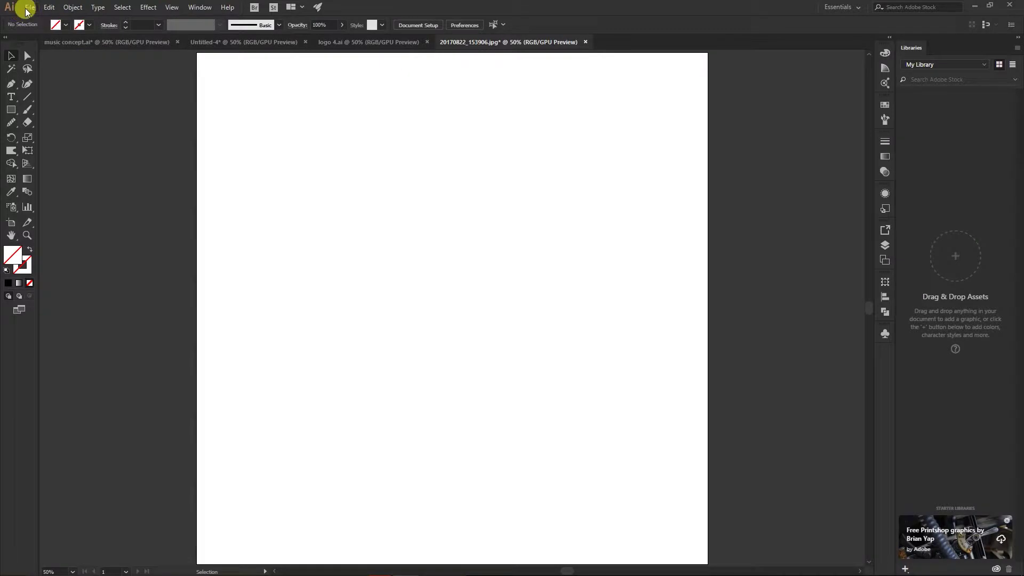
# - Open the panther sketch photo 20170822_153906 from the logo illustrator folder
pyautogui.click(29, 7)
pyautogui.click(396, 212)
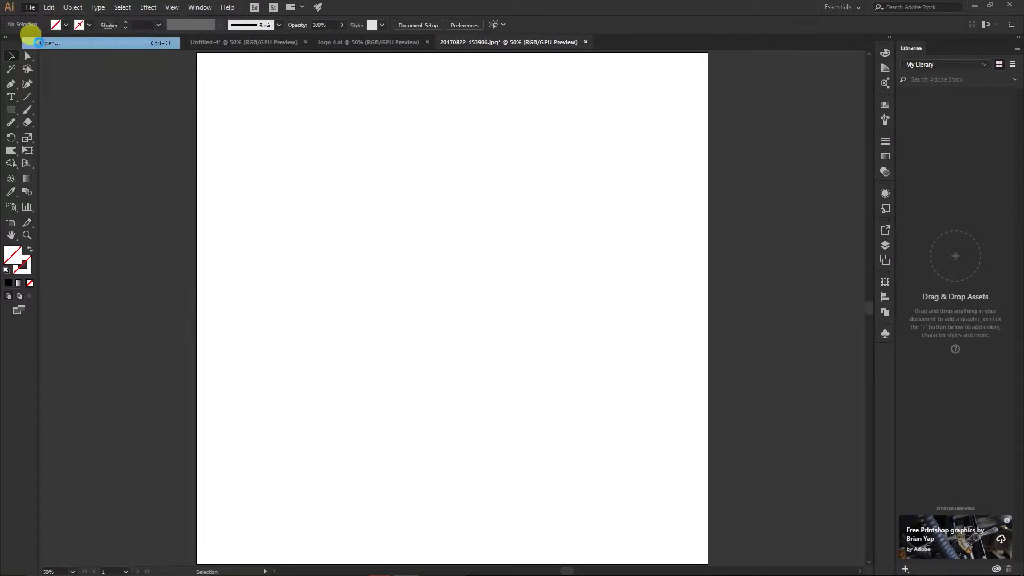
pyautogui.hotkey('ctrl', 'o')
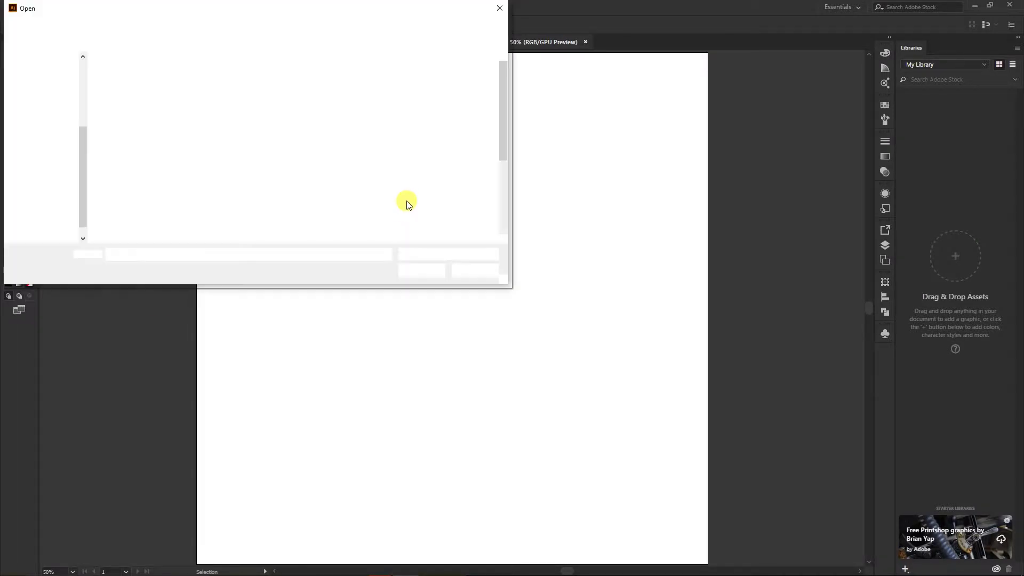
pyautogui.click(360, 79)
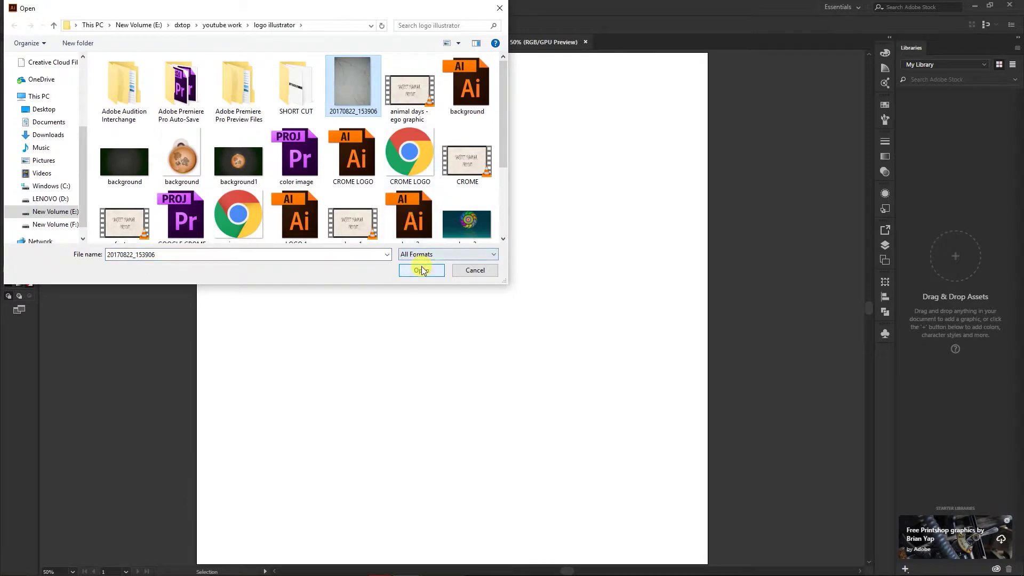
pyautogui.click(419, 269)
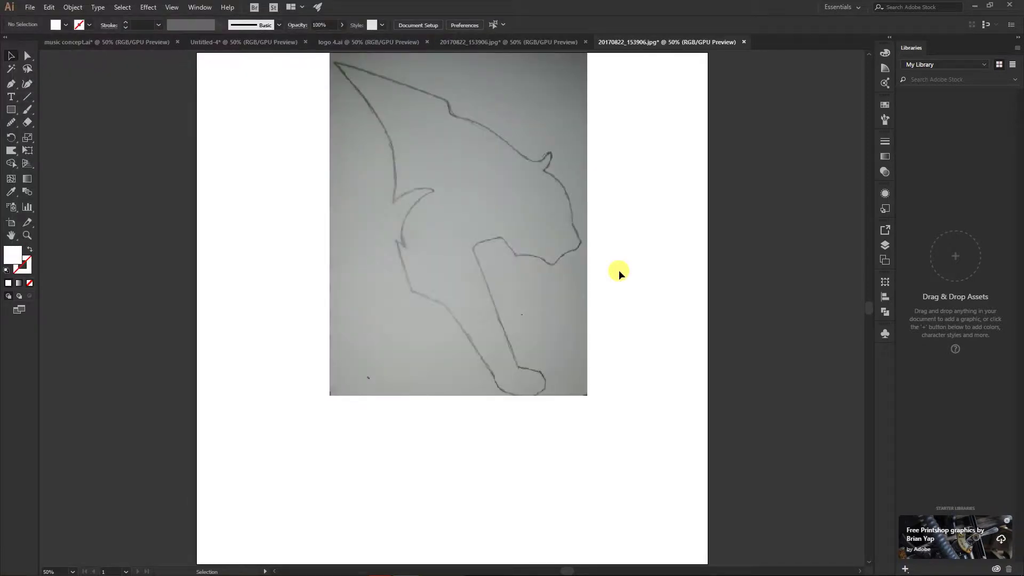
# - Lock the sketch's <Image> sublayer in Layer 1 and pick the Pen tool
pyautogui.click(884, 248)
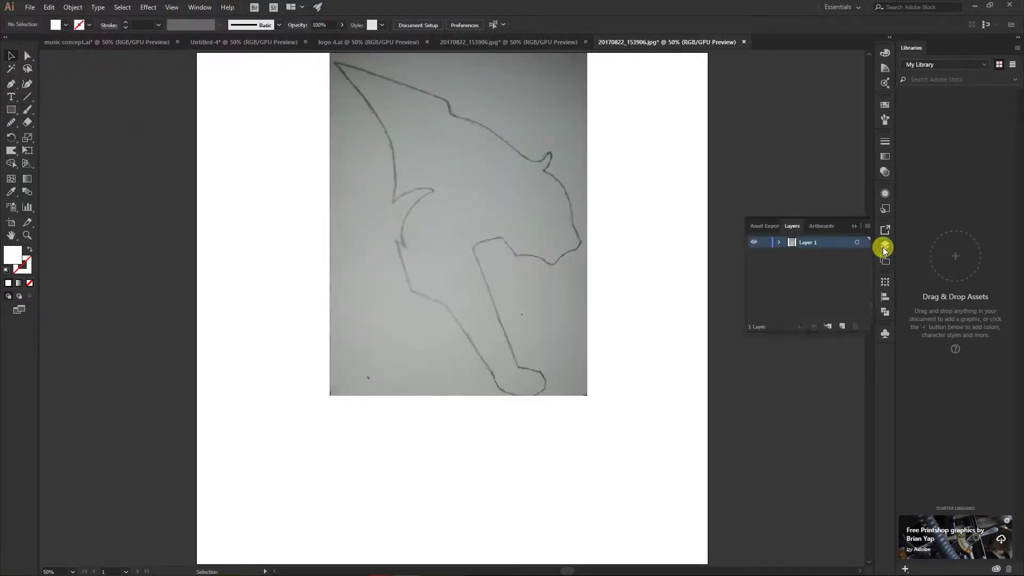
pyautogui.click(777, 242)
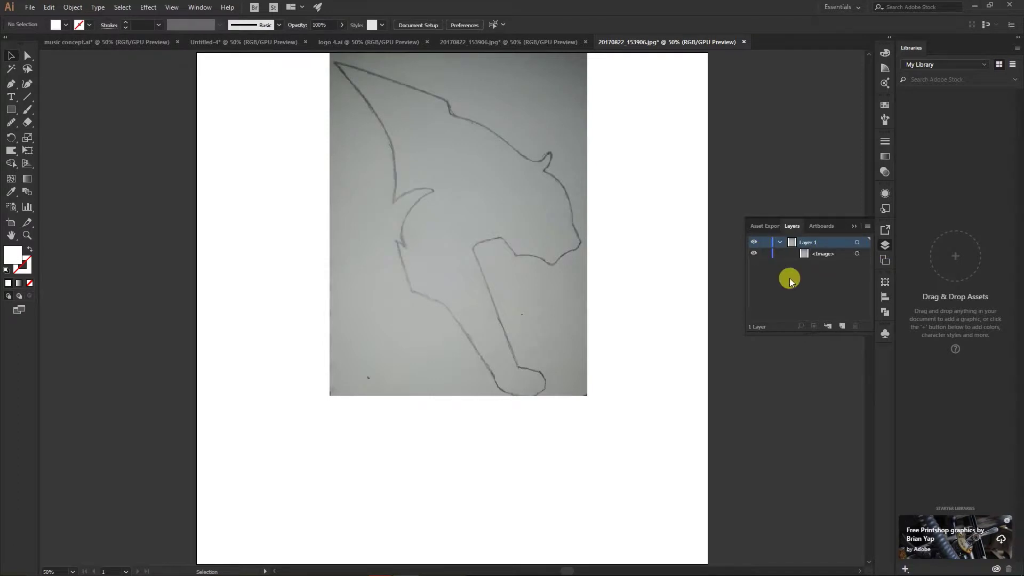
pyautogui.click(765, 254)
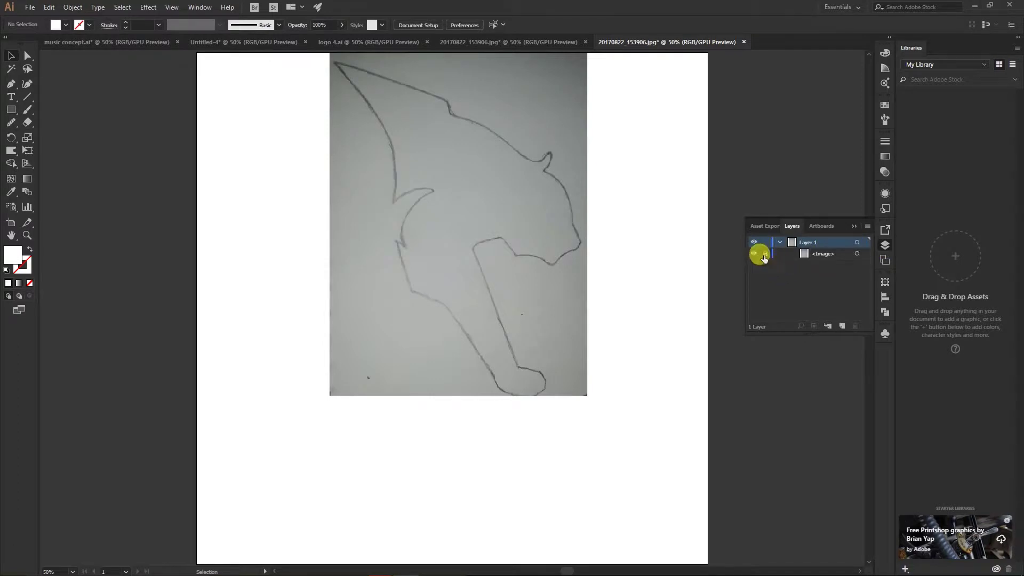
pyautogui.click(855, 226)
pyautogui.click(10, 84)
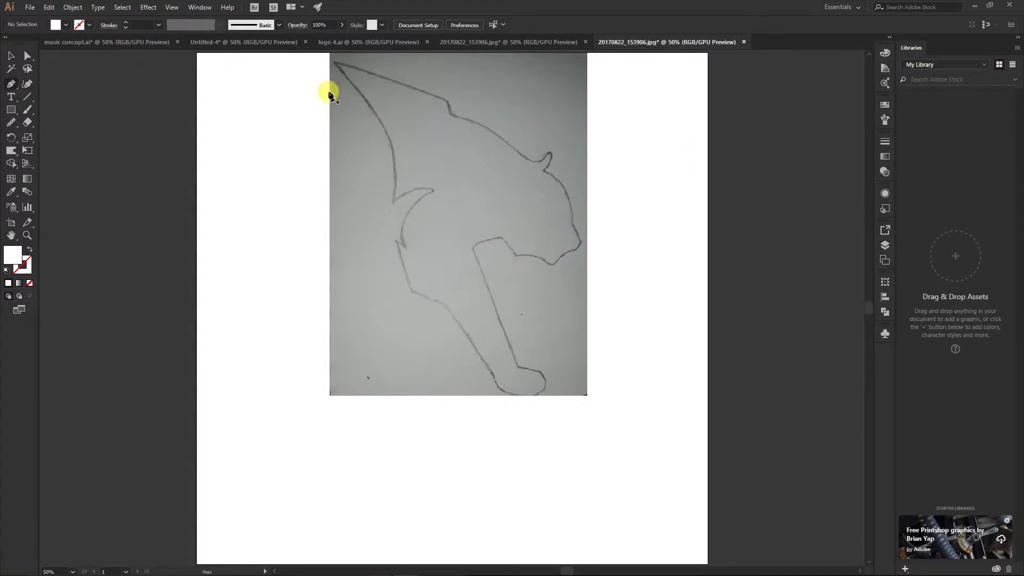
# - Trace the panther's back and head from the top tip, with no fill
pyautogui.click(333, 62)
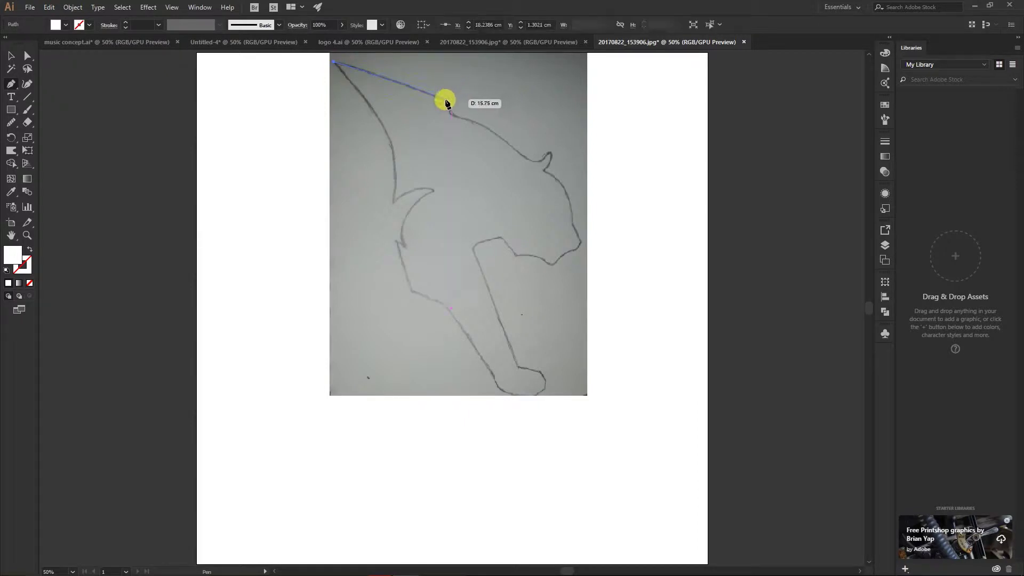
pyautogui.click(445, 100)
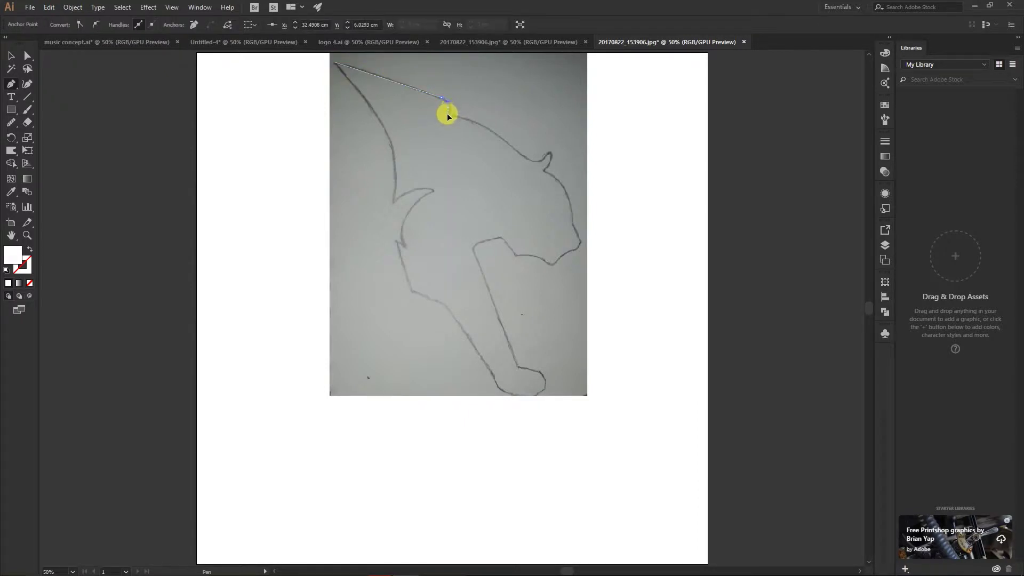
pyautogui.moveTo(446, 114); pyautogui.dragTo(469, 115)
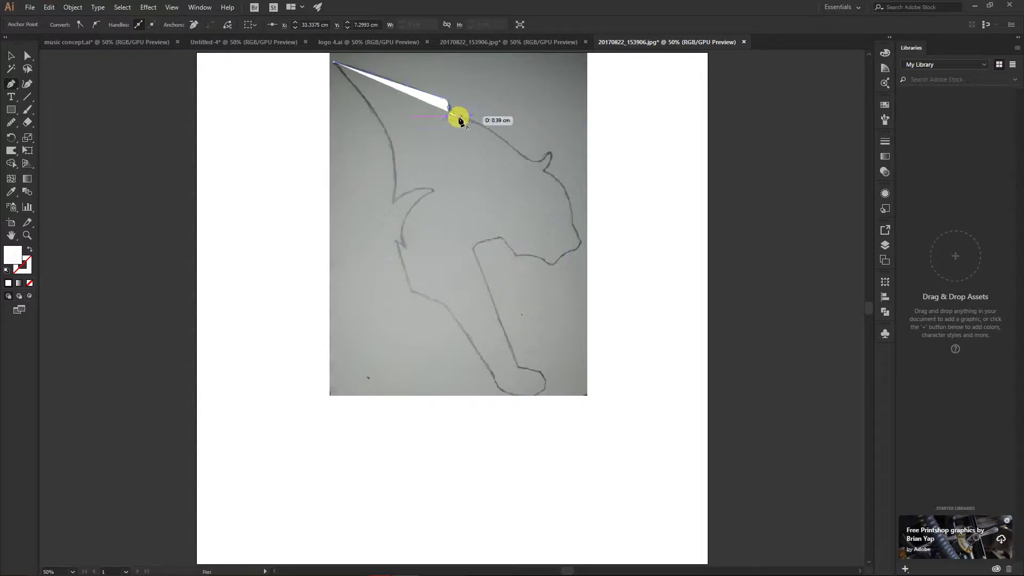
pyautogui.moveTo(522, 156); pyautogui.dragTo(542, 175)
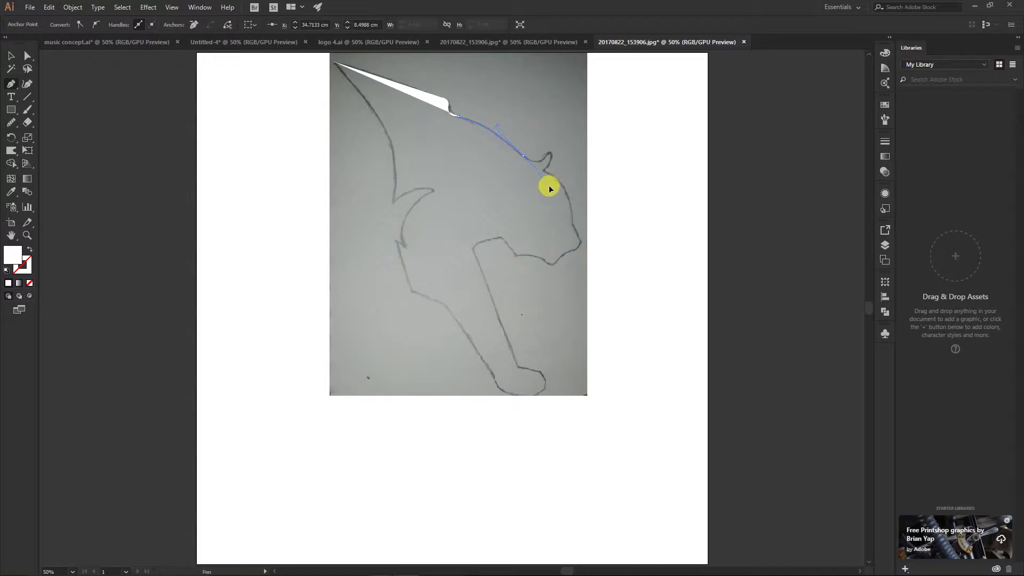
pyautogui.press('/')
pyautogui.moveTo(548, 153); pyautogui.dragTo(543, 174)
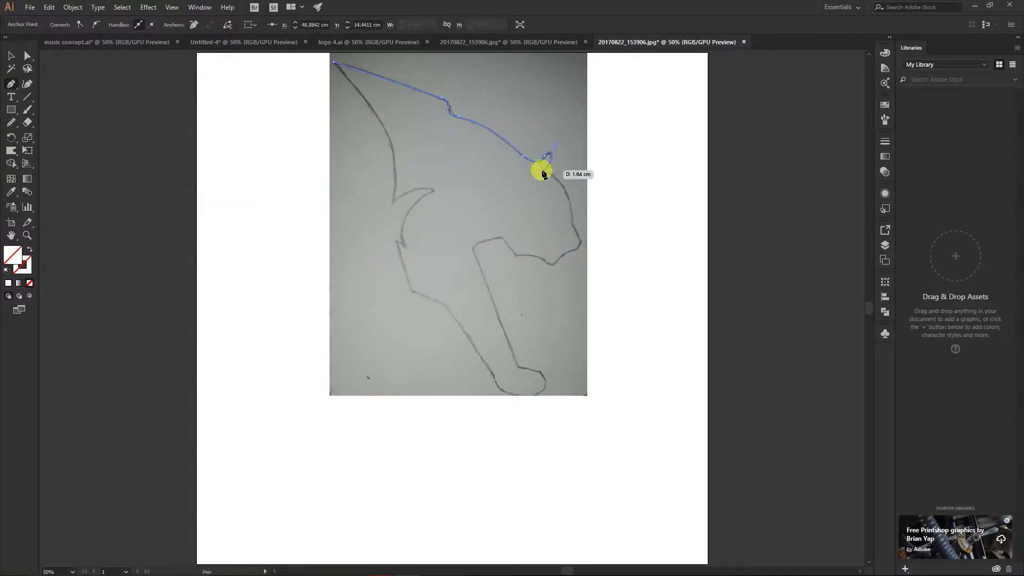
pyautogui.moveTo(572, 220)
pyautogui.mouseDown()
pyautogui.moveTo(573, 271)
pyautogui.moveTo(547, 270)
pyautogui.moveTo(503, 239)
pyautogui.moveTo(479, 268)
pyautogui.mouseUp()
# - Continue the outline around jaw, front leg, paw and chest, closing it at the top tip
pyautogui.click(499, 237)
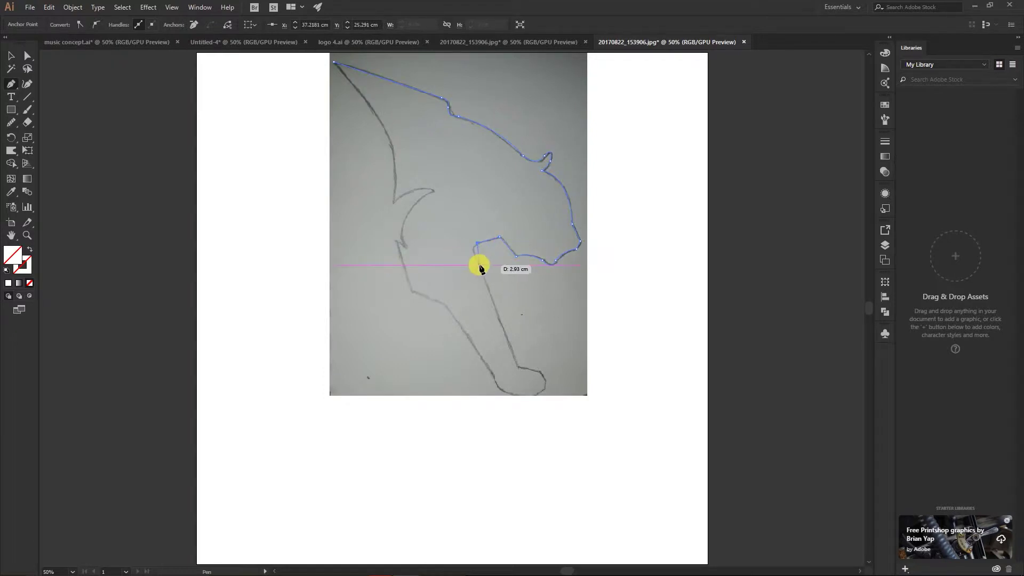
pyautogui.click(518, 368)
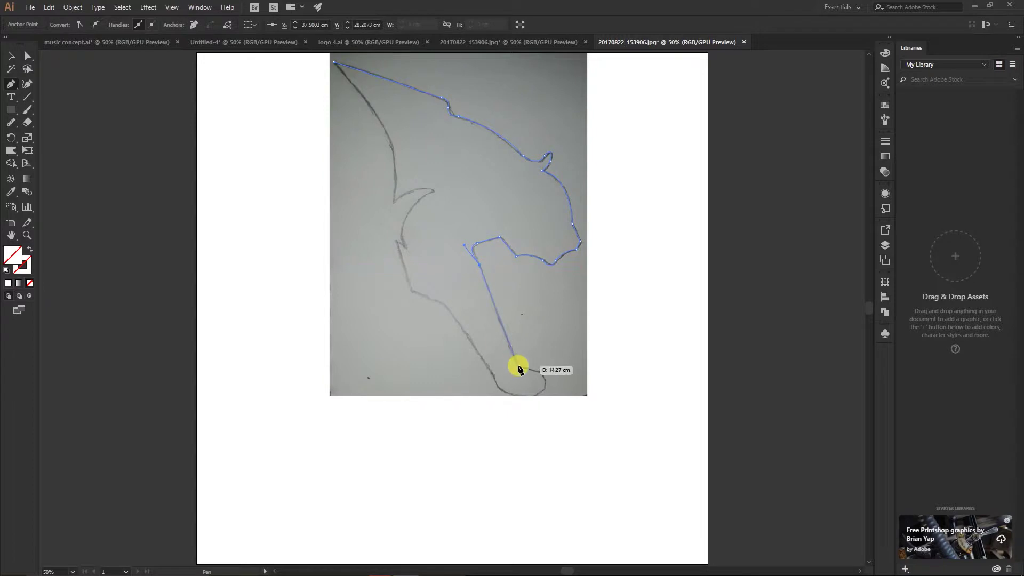
pyautogui.click(544, 378)
pyautogui.moveTo(534, 395); pyautogui.dragTo(496, 385)
pyautogui.click(495, 374)
pyautogui.click(447, 307)
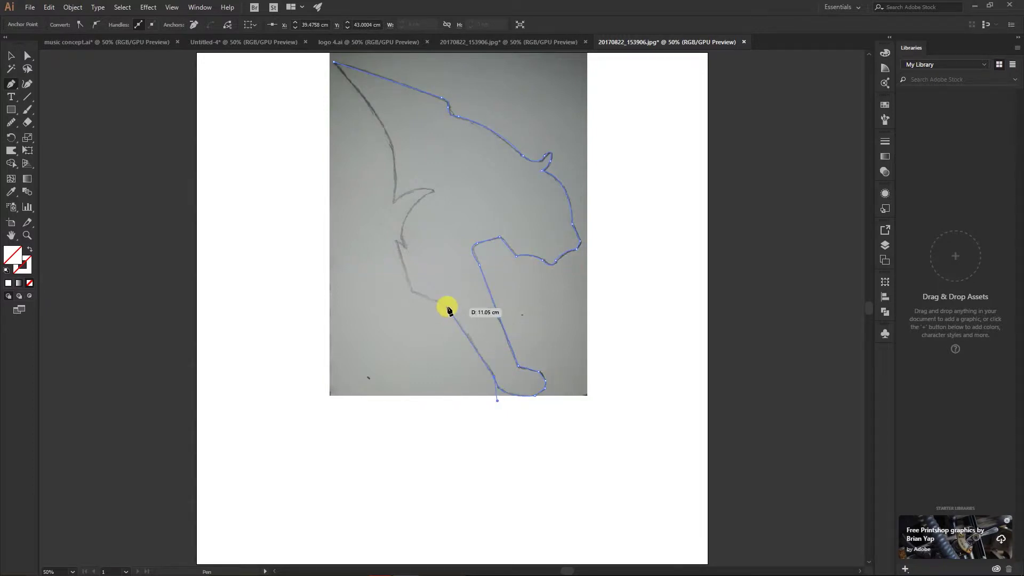
pyautogui.click(411, 292)
pyautogui.click(406, 247)
pyautogui.moveTo(433, 190); pyautogui.dragTo(470, 172)
pyautogui.moveTo(393, 203); pyautogui.dragTo(372, 225)
pyautogui.click(334, 63)
pyautogui.scroll(3, 298, 80)
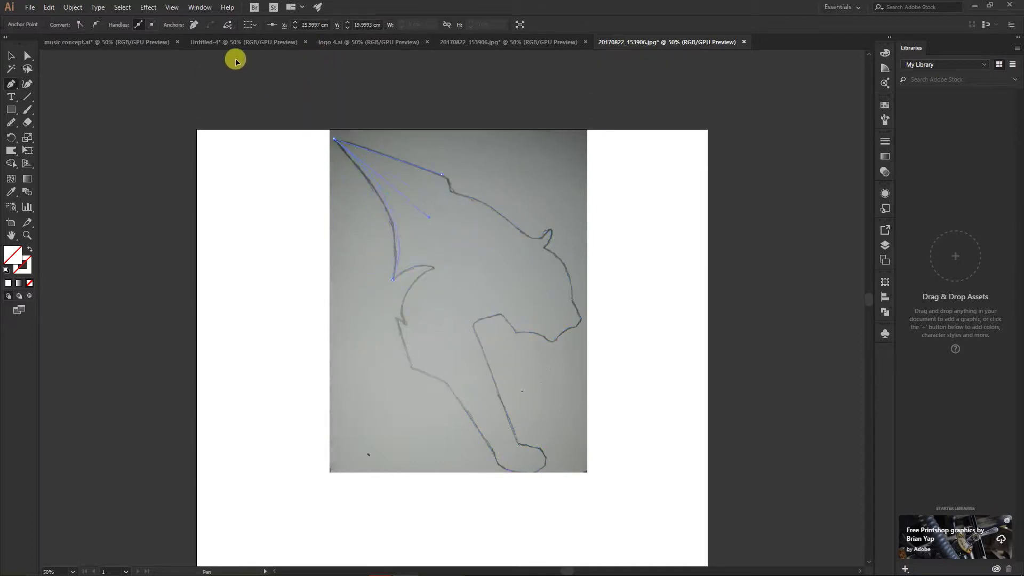
pyautogui.scroll(2, 238, 75)
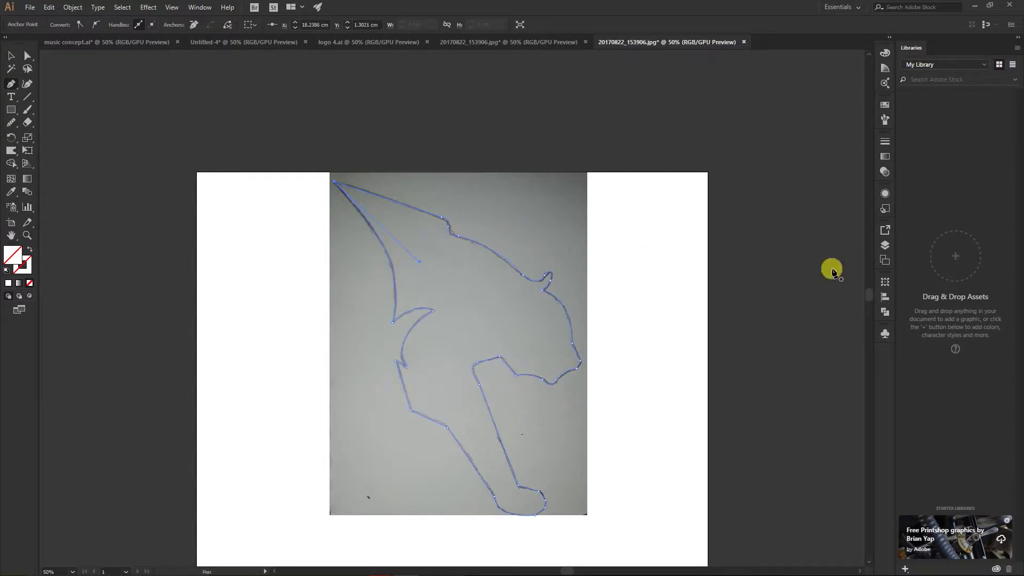
pyautogui.click(884, 244)
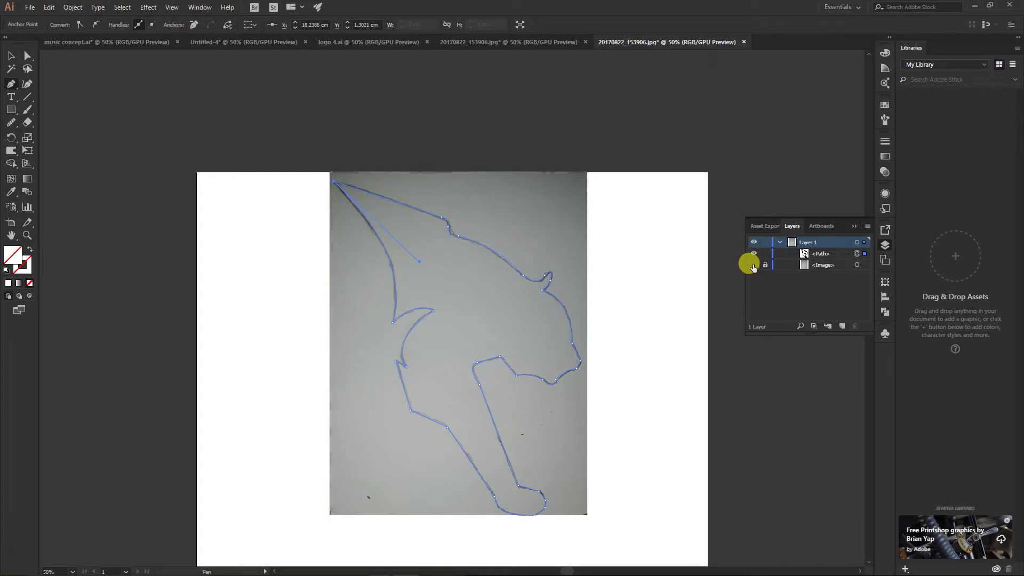
# - Hide the sketch photo and fill the panther outline near-black #050505
pyautogui.click(753, 265)
pyautogui.click(853, 227)
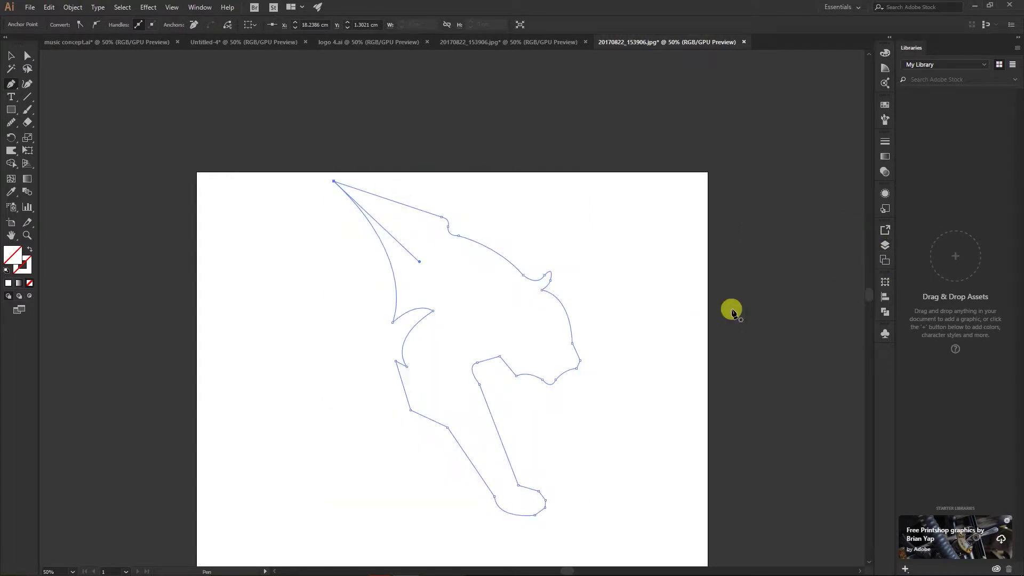
pyautogui.click(11, 56)
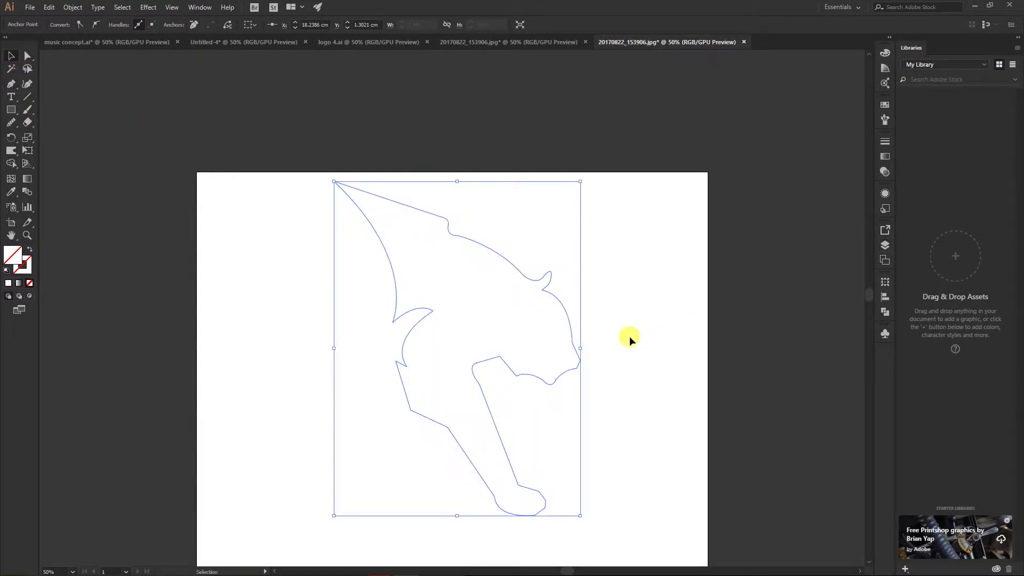
pyautogui.scroll(-2, 629, 336)
pyautogui.scroll(-1, 629, 336)
pyautogui.scroll(-1, 629, 336)
pyautogui.scroll(-1, 629, 335)
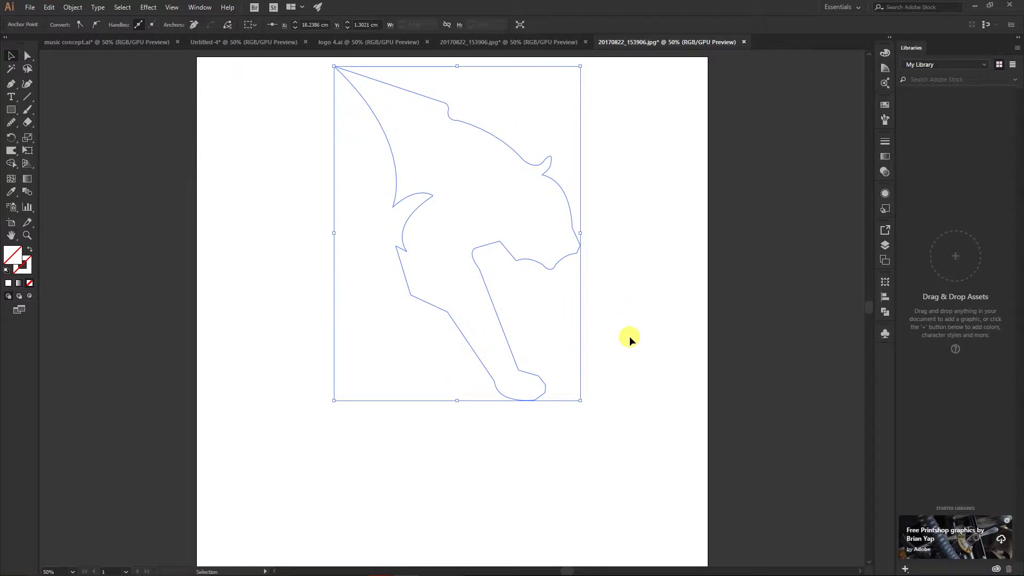
pyautogui.doubleClick(13, 255)
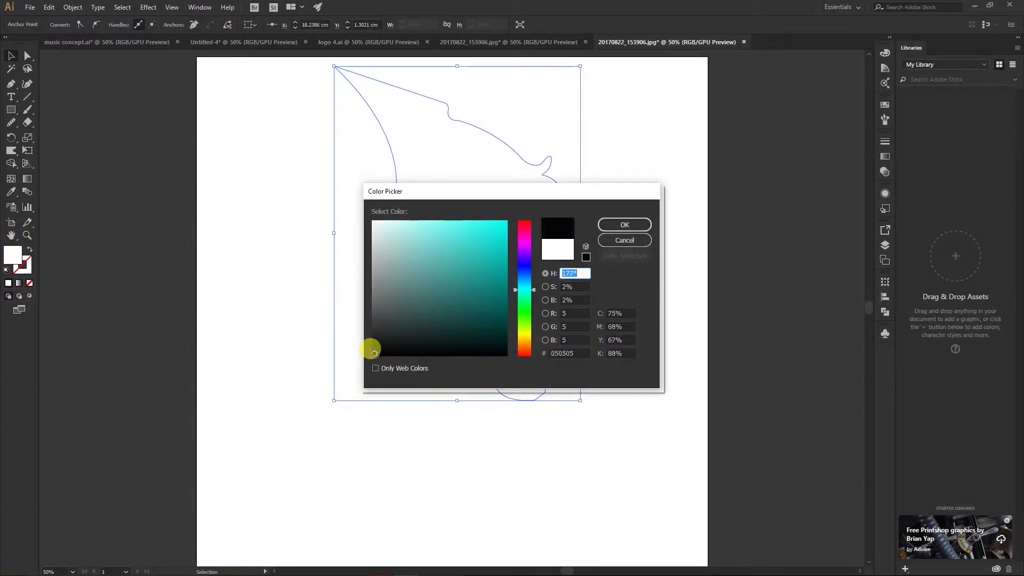
pyautogui.click(612, 223)
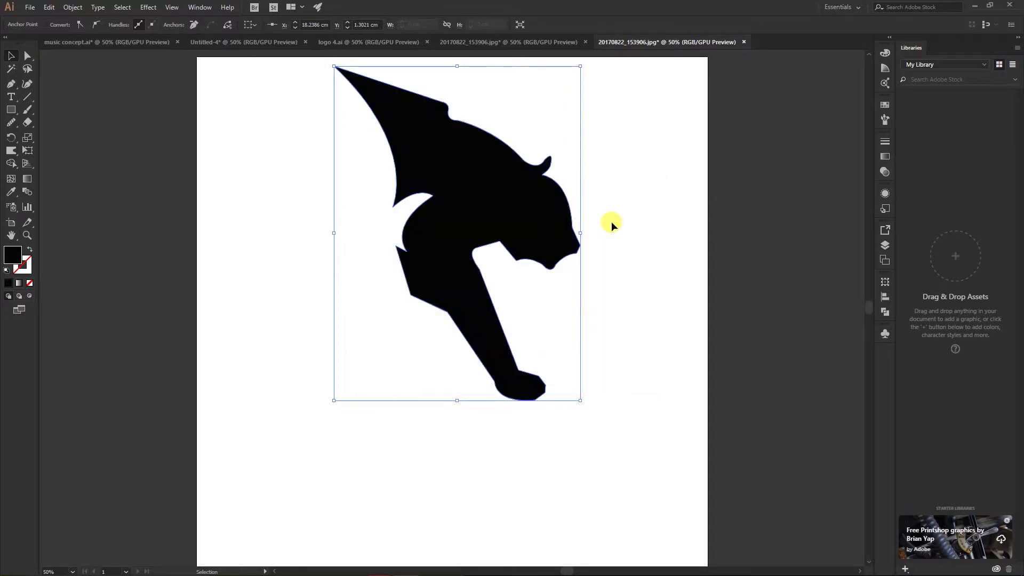
pyautogui.click(15, 56)
pyautogui.click(218, 140)
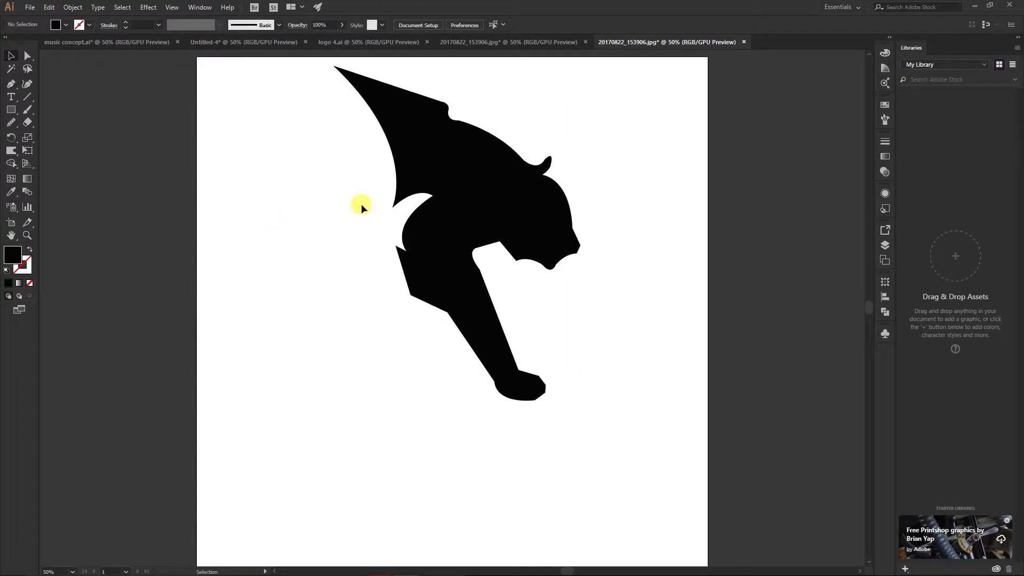
# - Set the Type tool's font to Impact at 150 pt
pyautogui.click(11, 96)
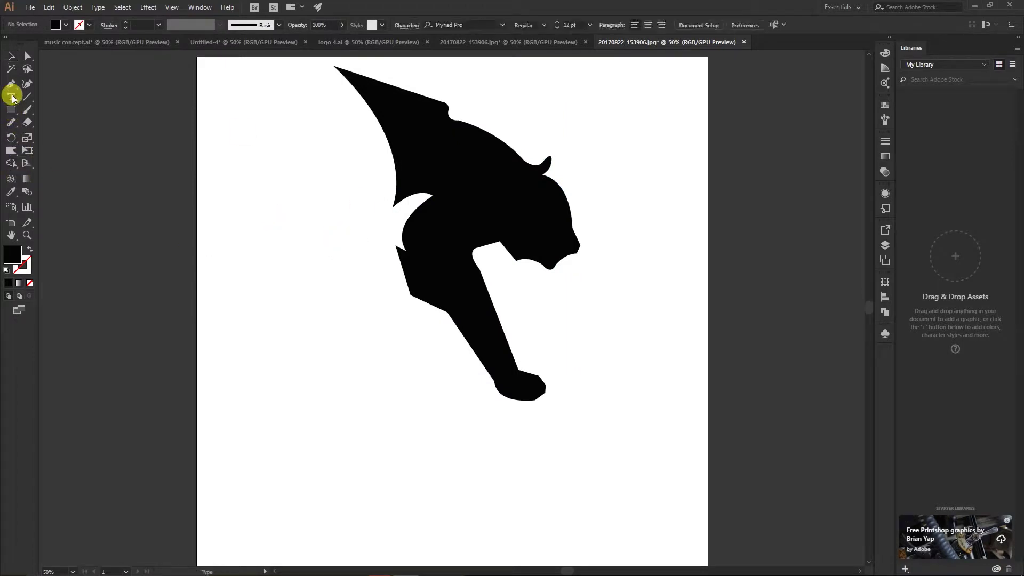
pyautogui.click(502, 25)
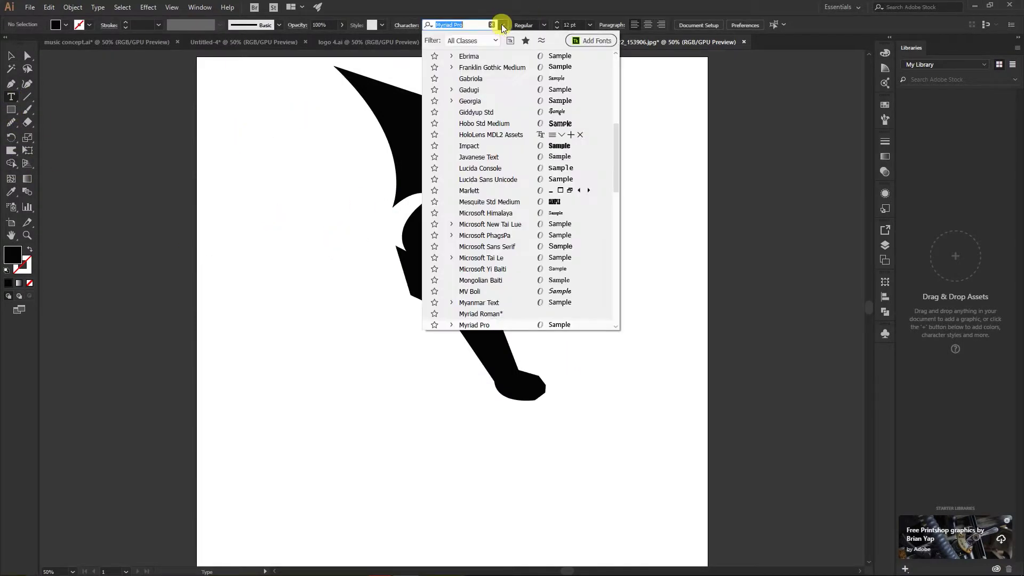
pyautogui.click(559, 146)
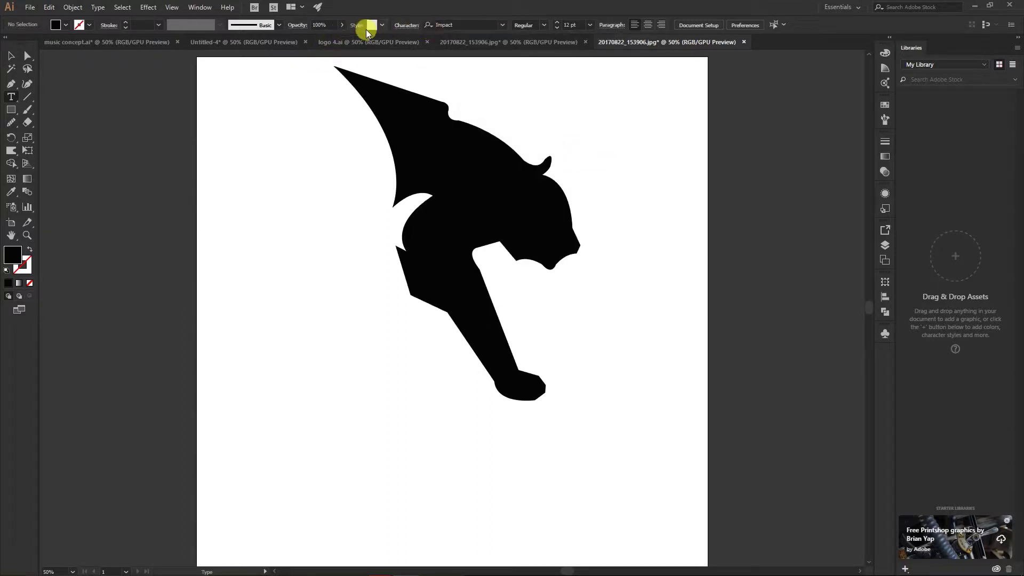
pyautogui.click(581, 25)
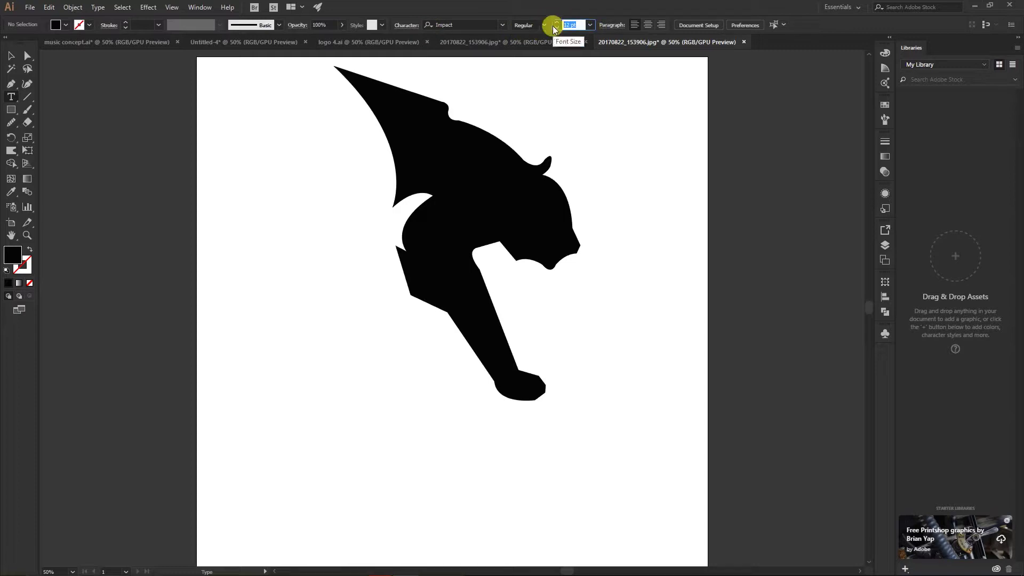
pyautogui.write('150')
pyautogui.click(553, 26)
pyautogui.scroll(-1, 343, 359)
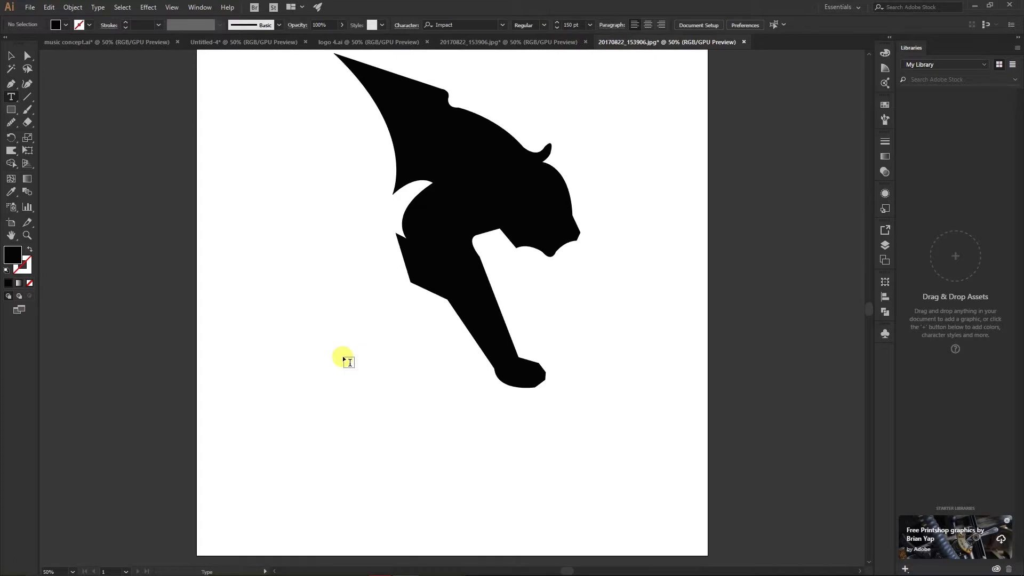
# - Type 'logo' below the panther and change its first letter to a capital L
pyautogui.click(313, 430)
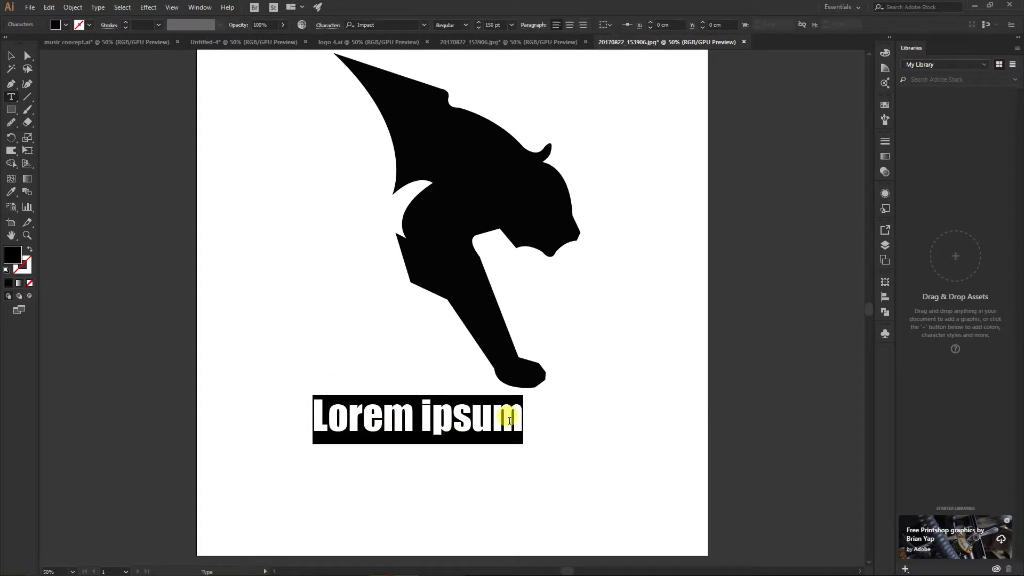
pyautogui.write('loh')
pyautogui.press('BackSpace')
pyautogui.write('go')
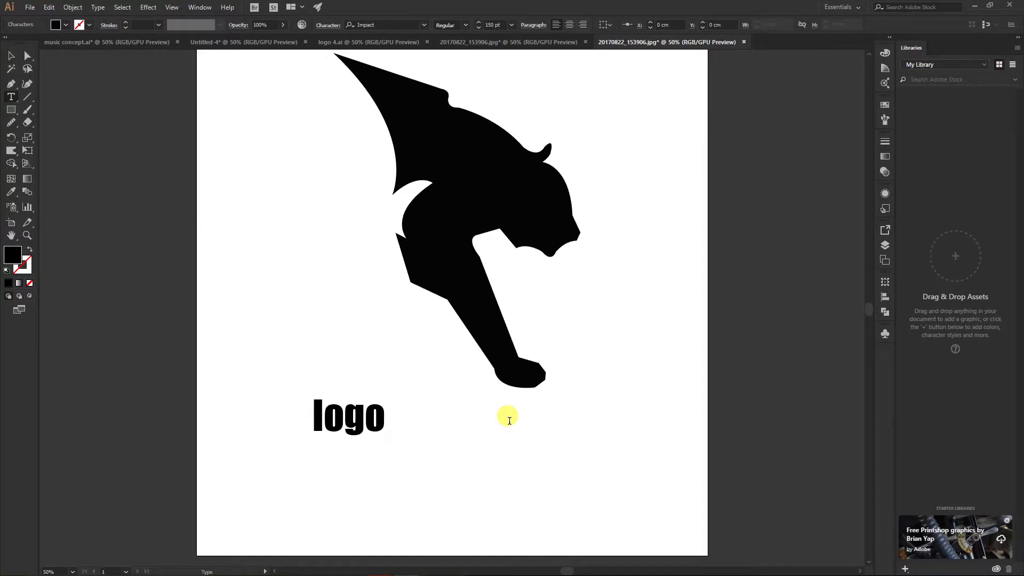
pyautogui.moveTo(317, 419); pyautogui.dragTo(314, 421)
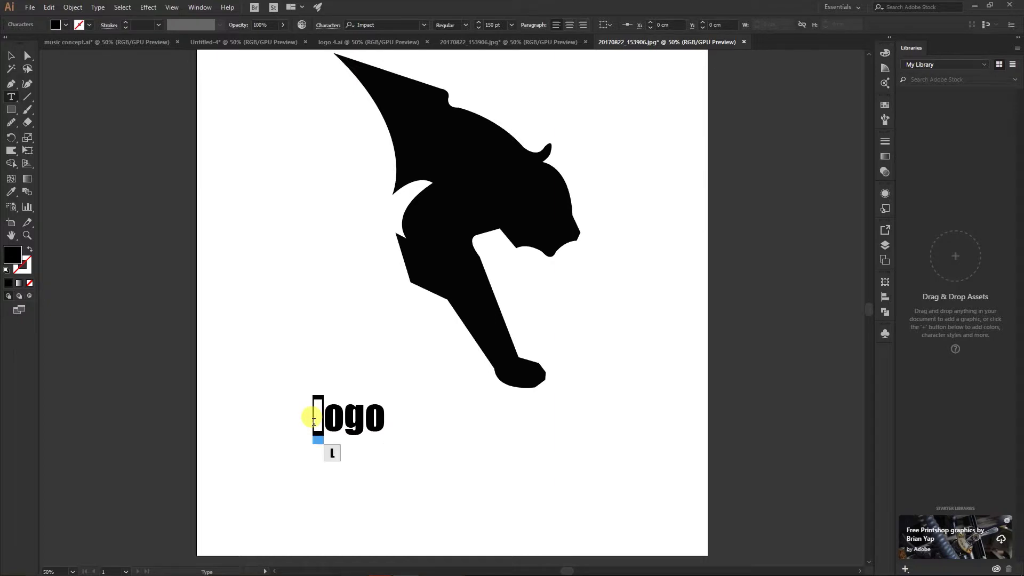
pyautogui.write('L')
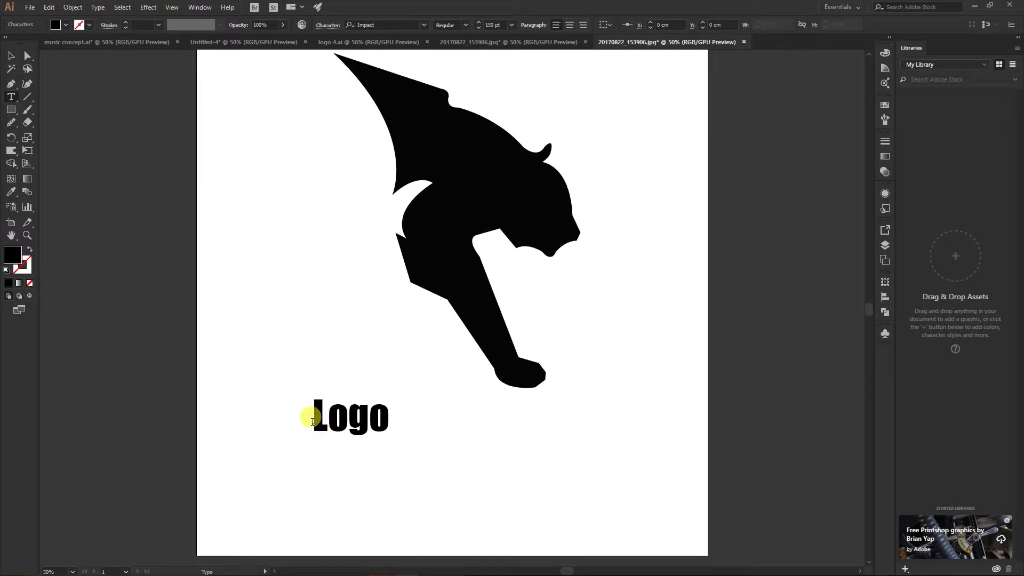
pyautogui.click(11, 56)
# - Expand the Logo text into outlined shapes and ungroup the letters
pyautogui.click(72, 7)
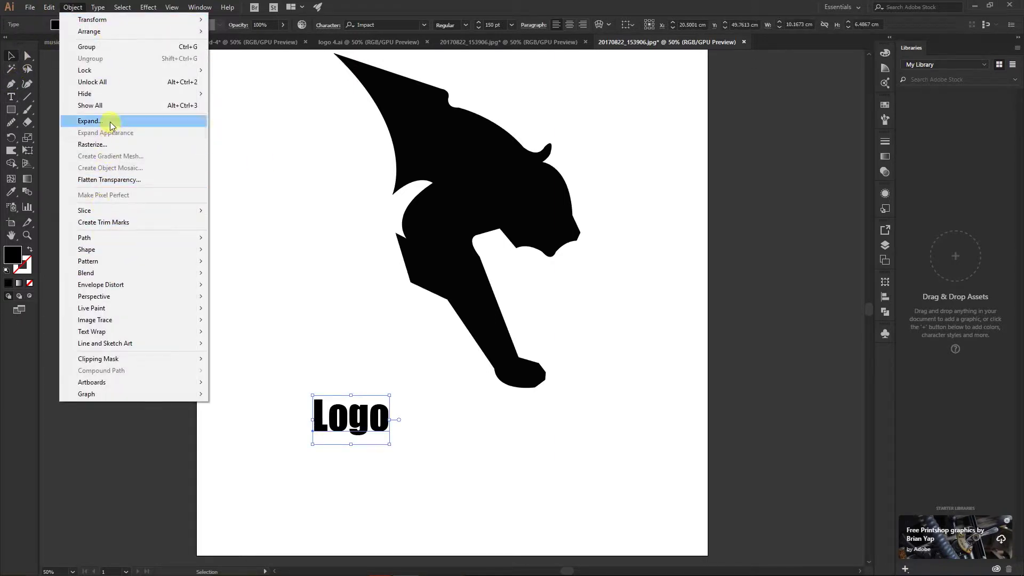
pyautogui.click(106, 121)
pyautogui.click(501, 361)
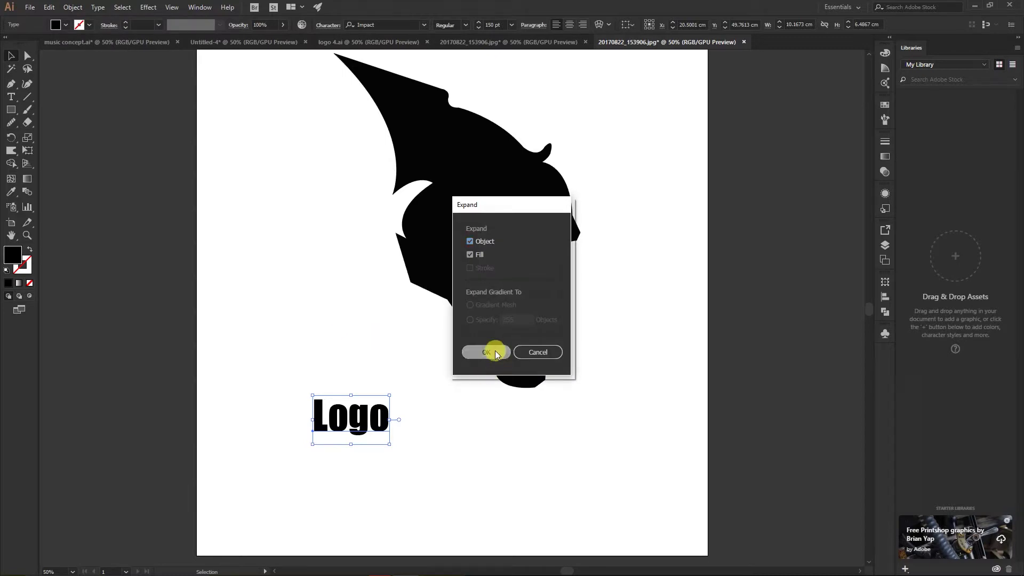
pyautogui.click(346, 413)
pyautogui.rightClick(345, 420)
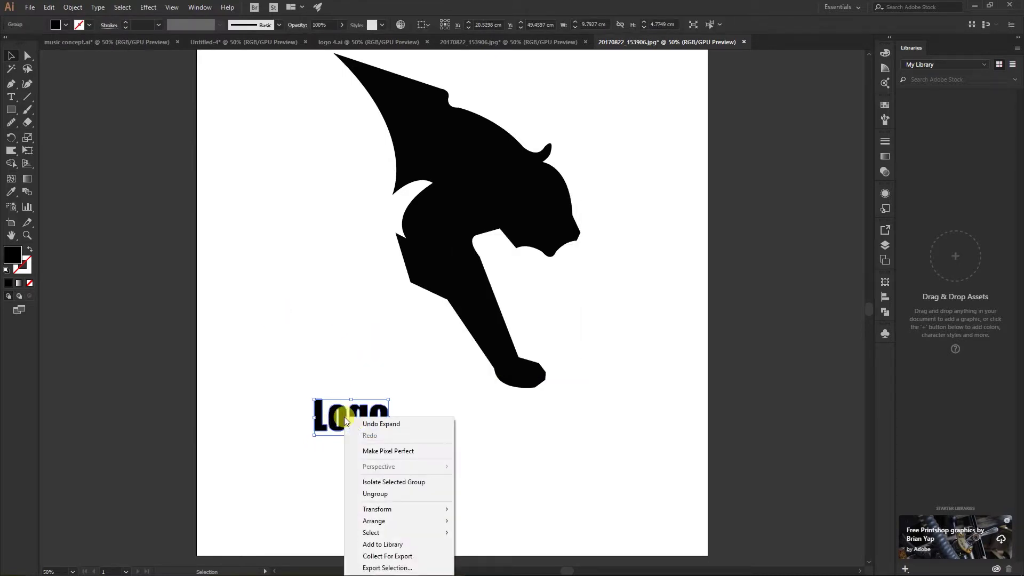
pyautogui.click(373, 493)
pyautogui.click(455, 459)
# - Move 'ogo' beside the panther's paw and enlarge the L to 8.42 × 20.13 cm
pyautogui.click(321, 426)
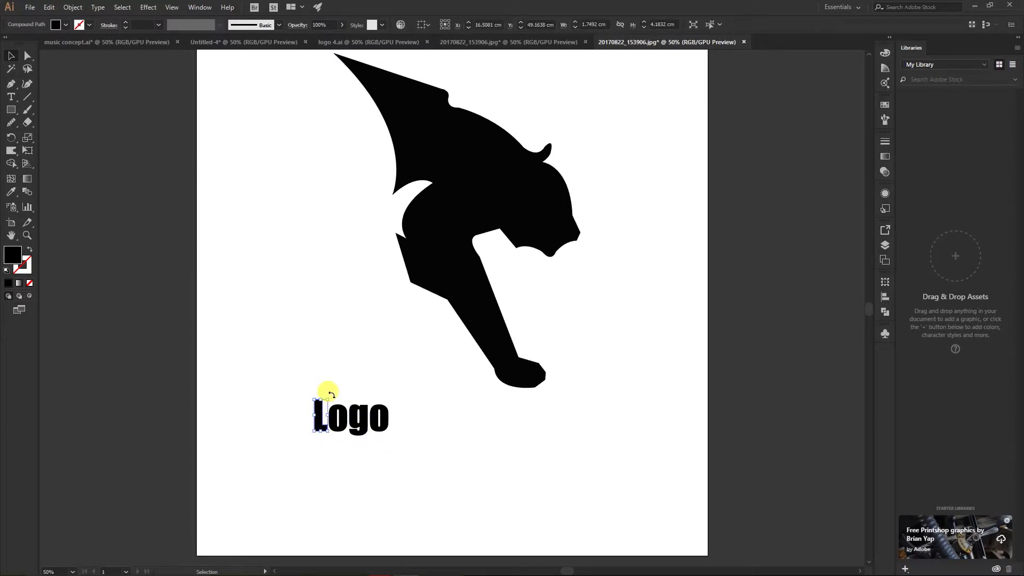
pyautogui.moveTo(364, 420); pyautogui.dragTo(638, 391)
pyautogui.click(320, 419)
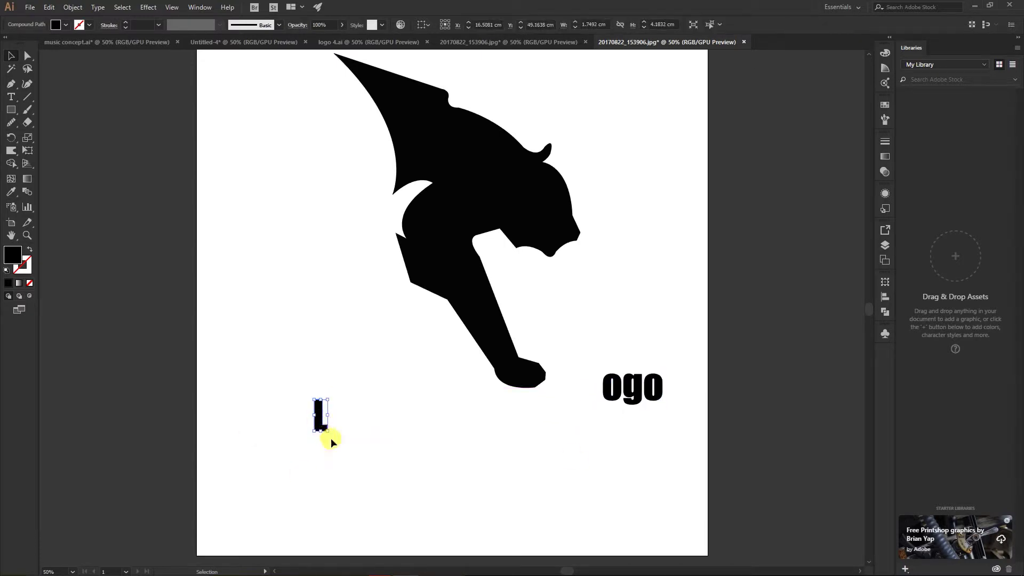
pyautogui.moveTo(326, 429); pyautogui.dragTo(401, 491)
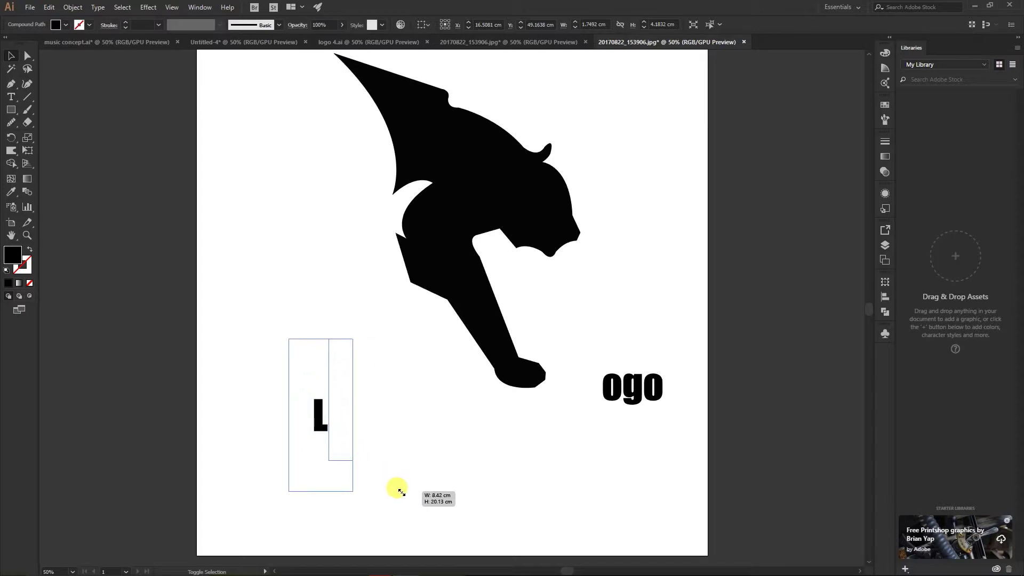
pyautogui.moveTo(401, 491); pyautogui.dragTo(395, 471)
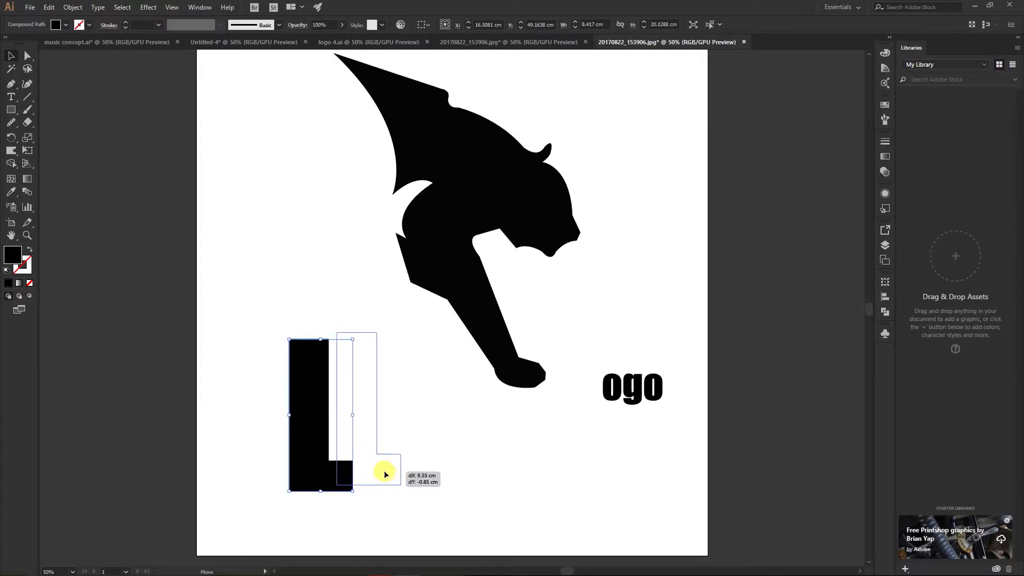
pyautogui.click(448, 453)
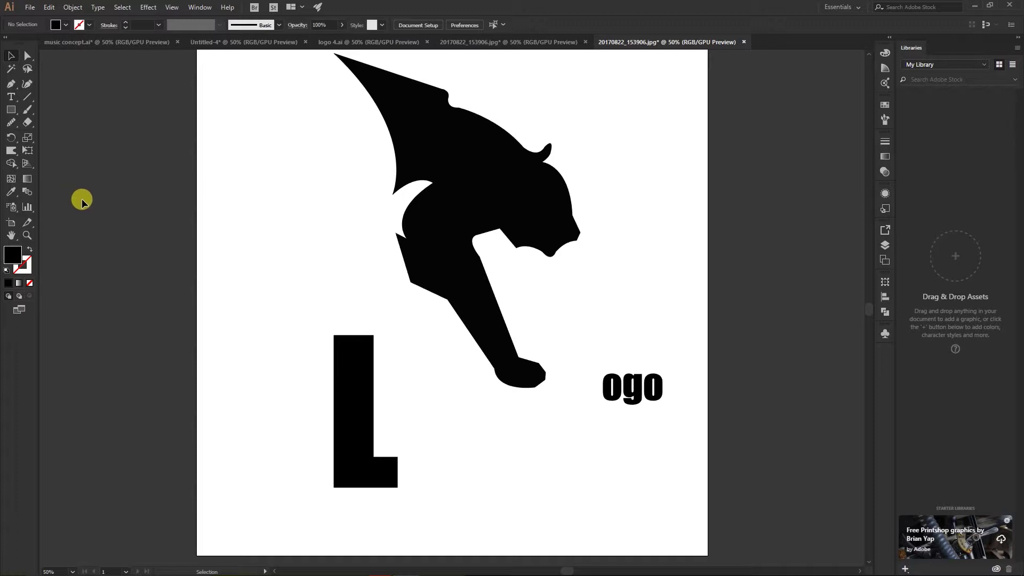
pyautogui.click(13, 112)
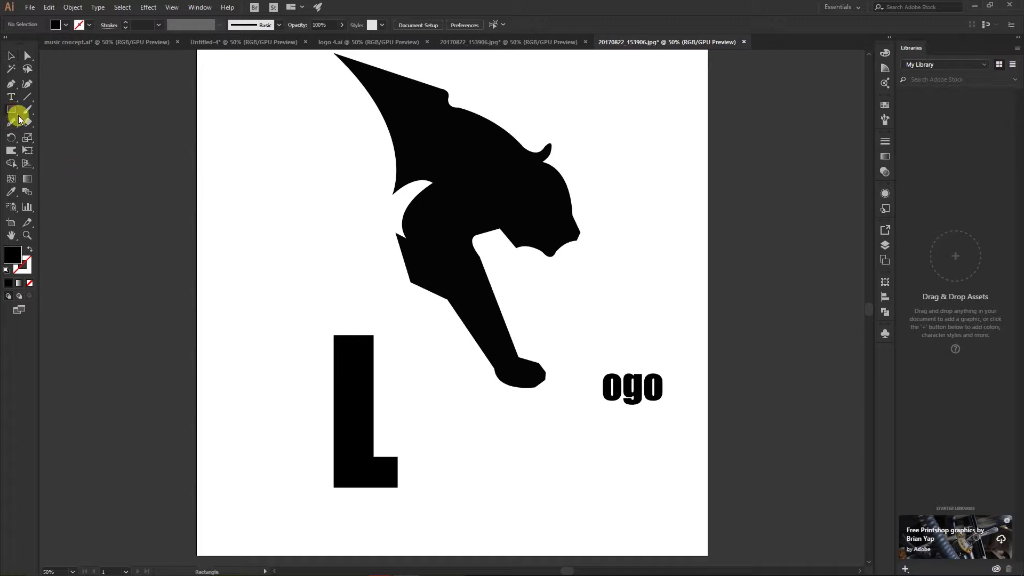
# - Draw a rectangle about 6.2 × 4.03 cm from the L's inner corner past its foot
pyautogui.click(372, 457)
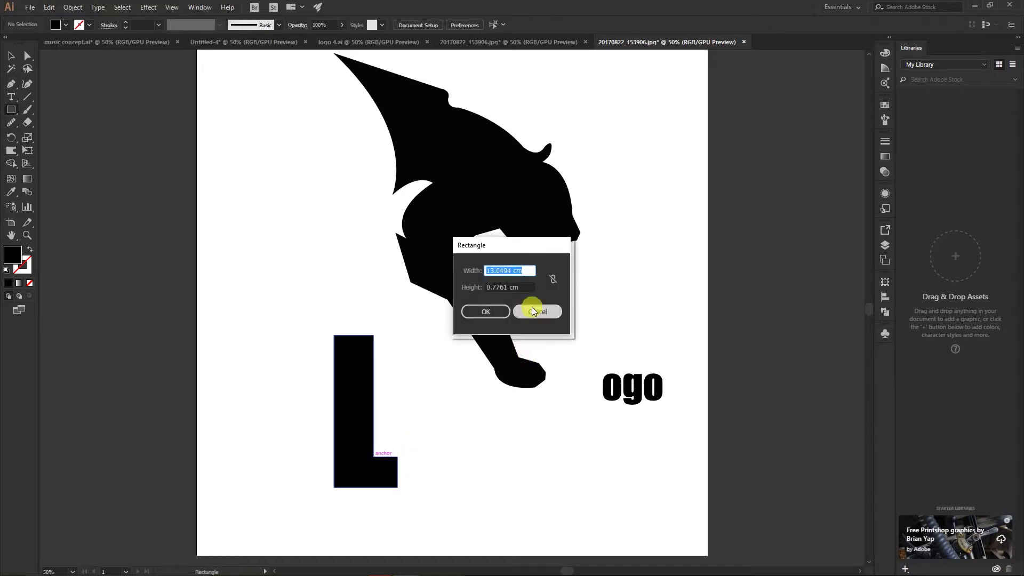
pyautogui.click(536, 312)
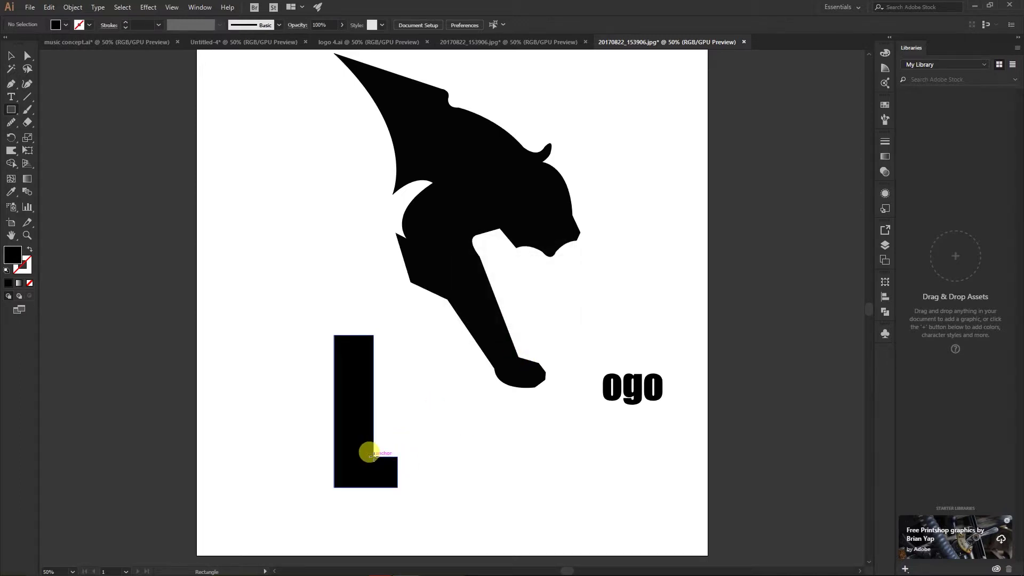
pyautogui.moveTo(372, 456); pyautogui.dragTo(416, 487)
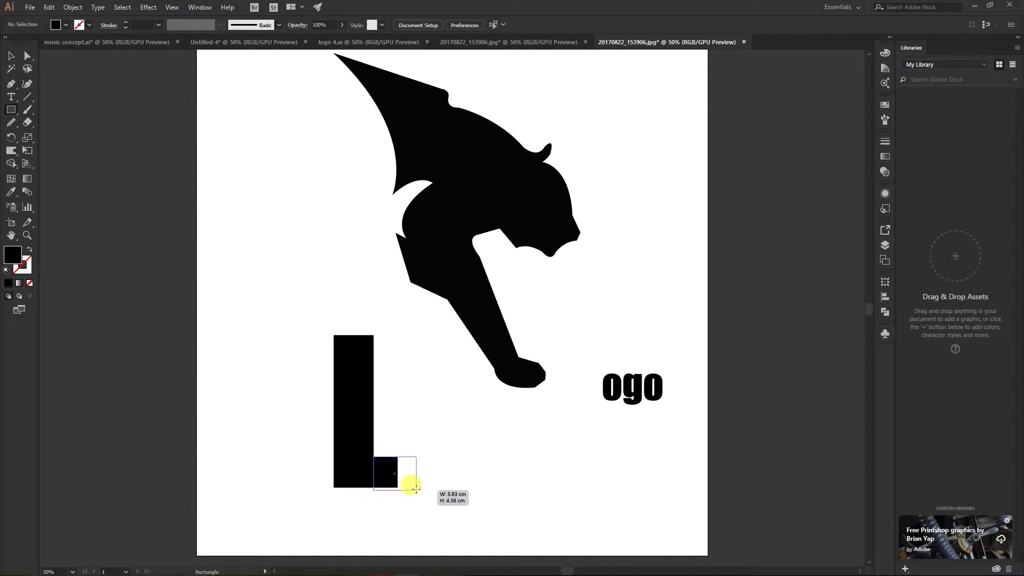
pyautogui.moveTo(416, 486); pyautogui.dragTo(423, 487)
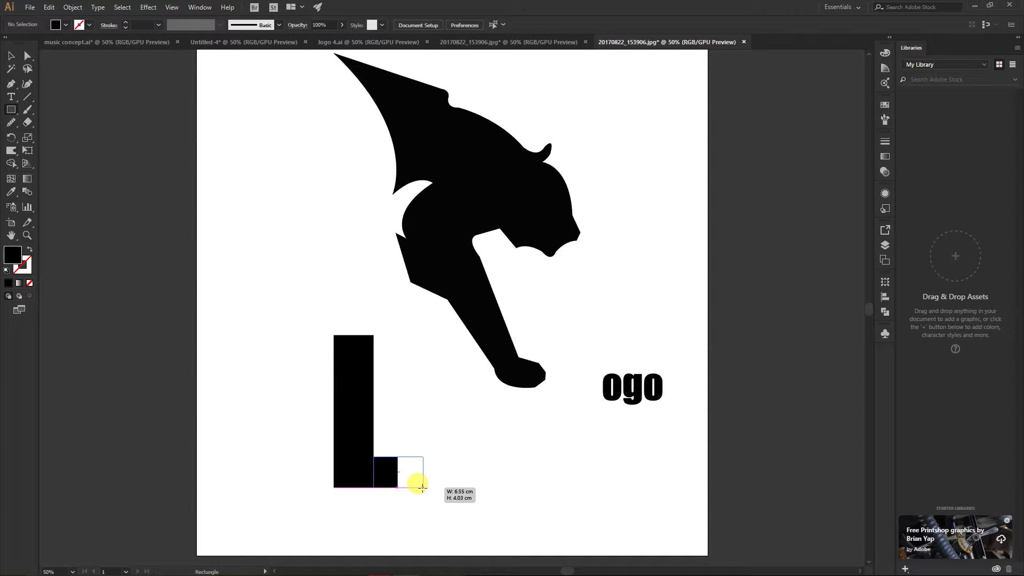
pyautogui.moveTo(422, 487); pyautogui.dragTo(420, 487)
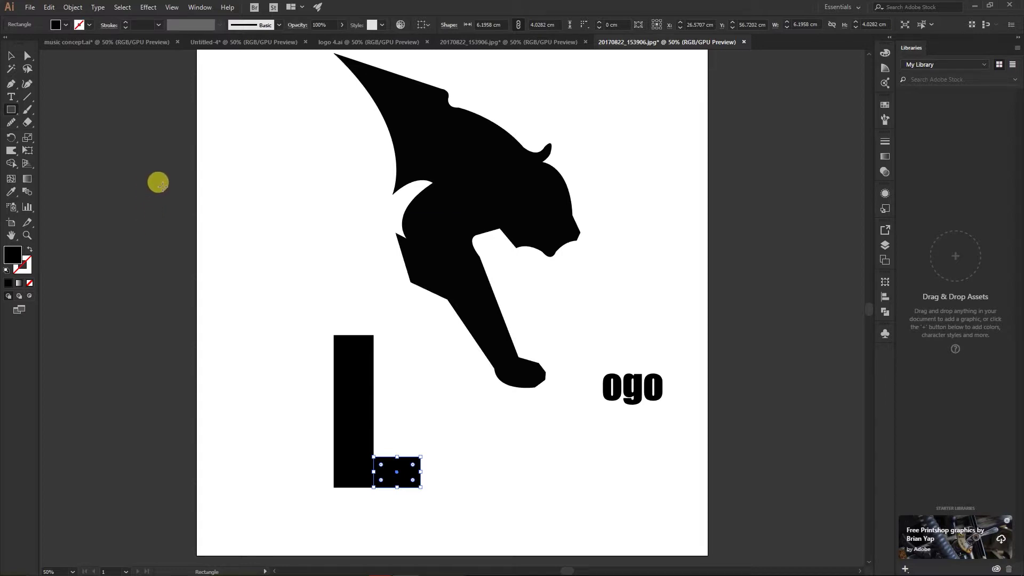
pyautogui.click(11, 56)
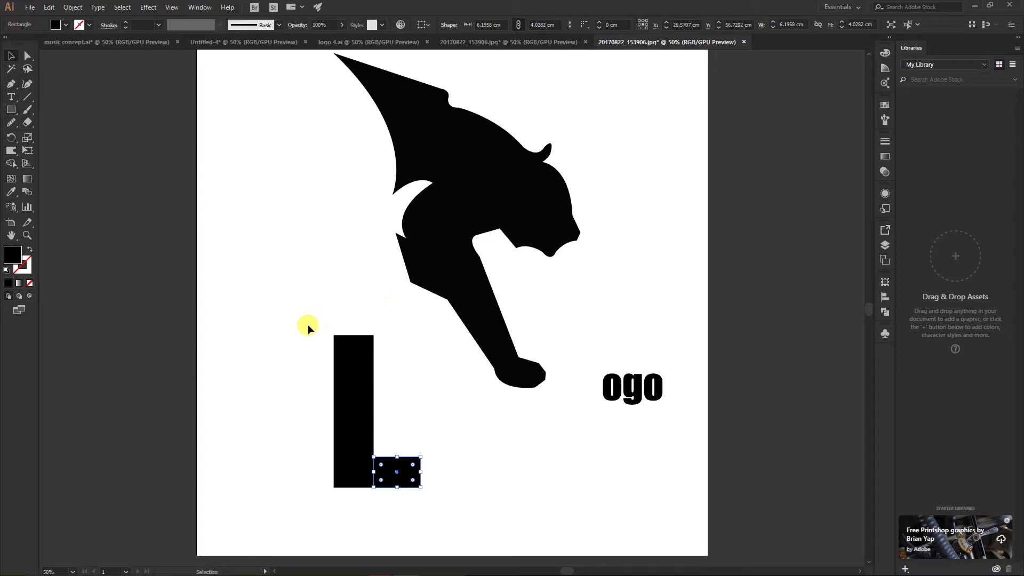
# - Split the L and rectangle with Pathfinder Divide and ungroup the pieces
pyautogui.moveTo(318, 445); pyautogui.dragTo(447, 478)
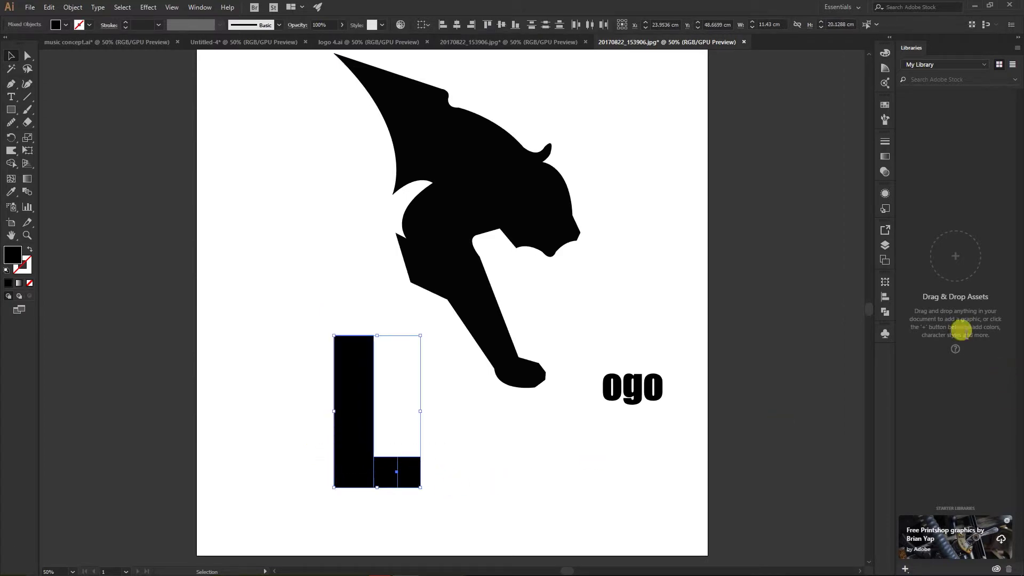
pyautogui.click(885, 281)
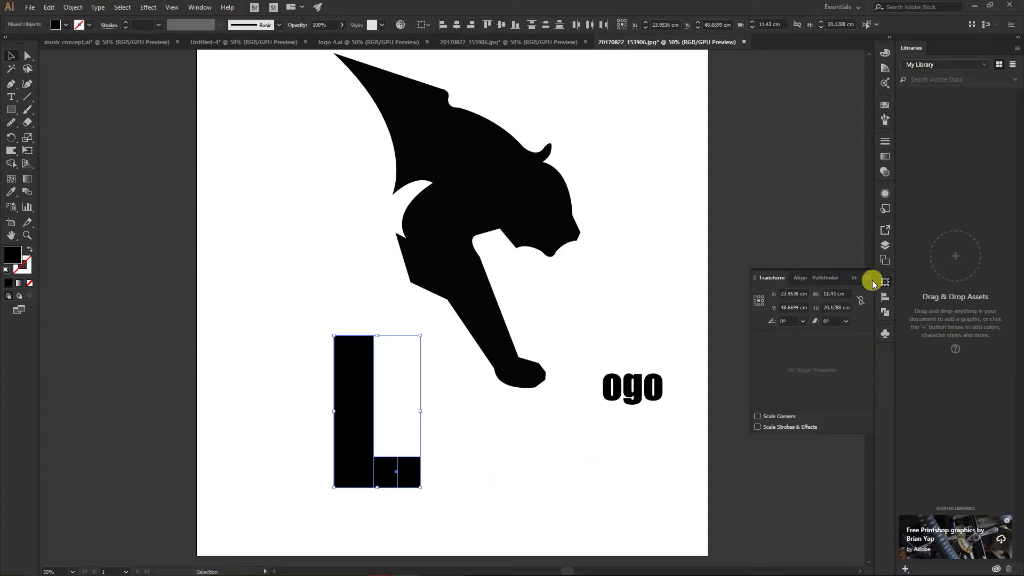
pyautogui.click(825, 277)
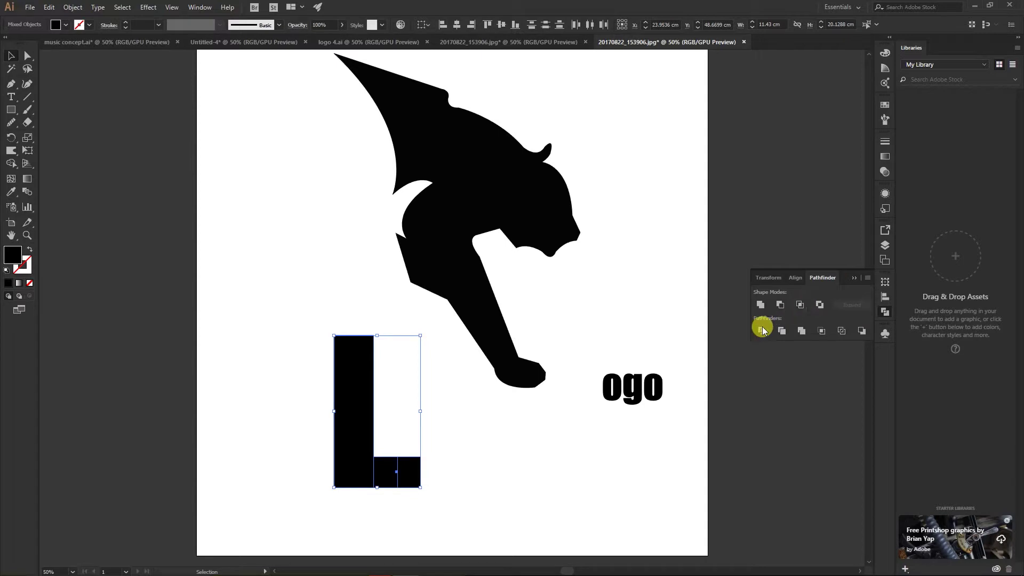
pyautogui.click(761, 332)
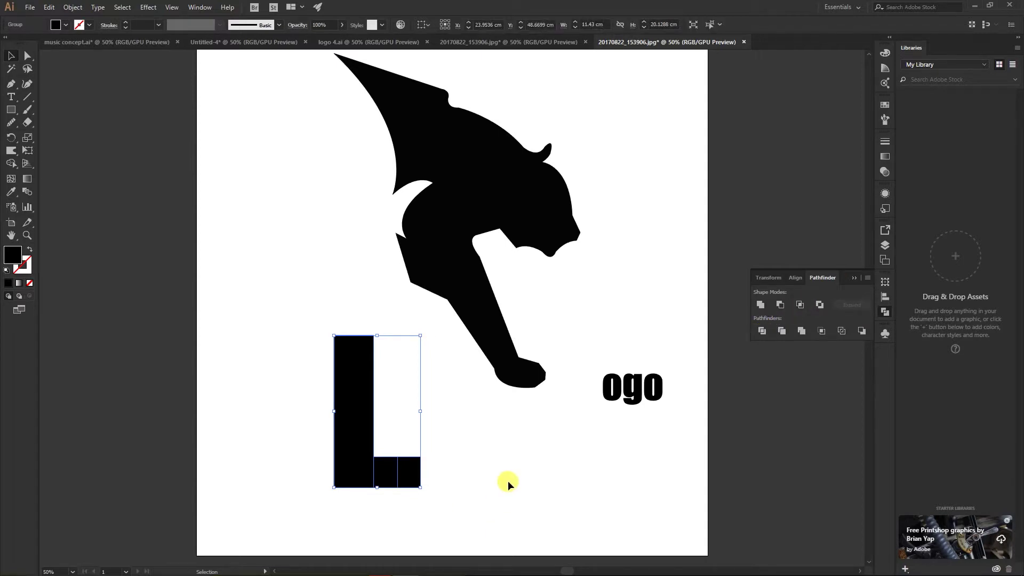
pyautogui.click(509, 463)
pyautogui.click(412, 469)
pyautogui.rightClick(411, 468)
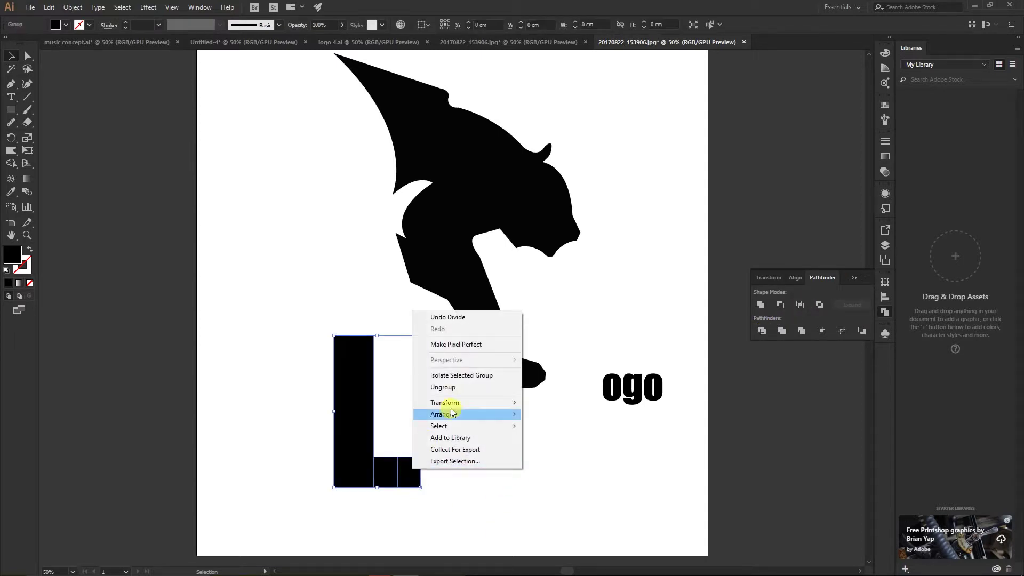
pyautogui.click(455, 386)
pyautogui.click(474, 477)
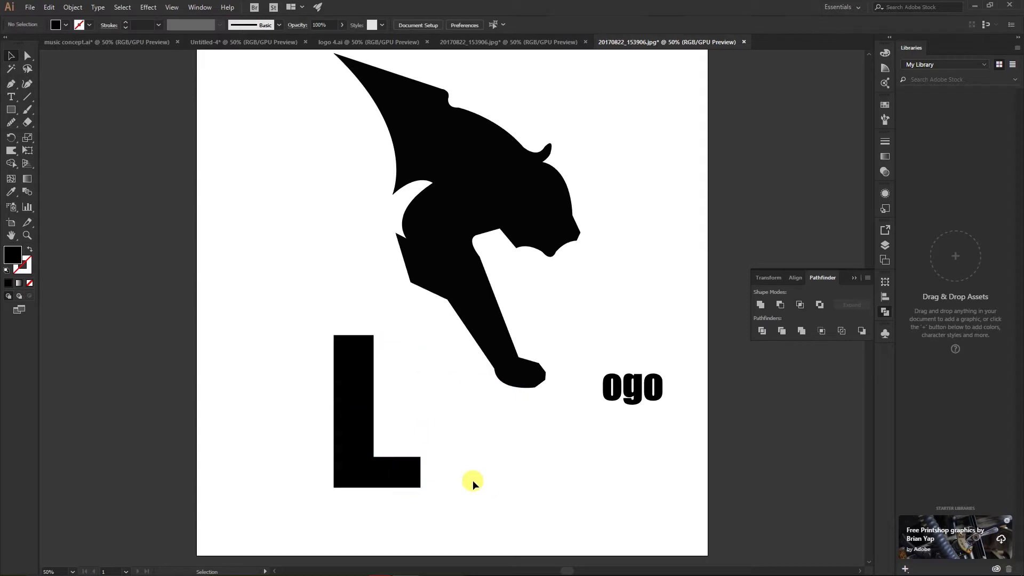
# - Nudge the 3.01 × 4.03 cm square so it sits beside the bar's base
pyautogui.click(385, 476)
pyautogui.moveTo(384, 474); pyautogui.dragTo(406, 474)
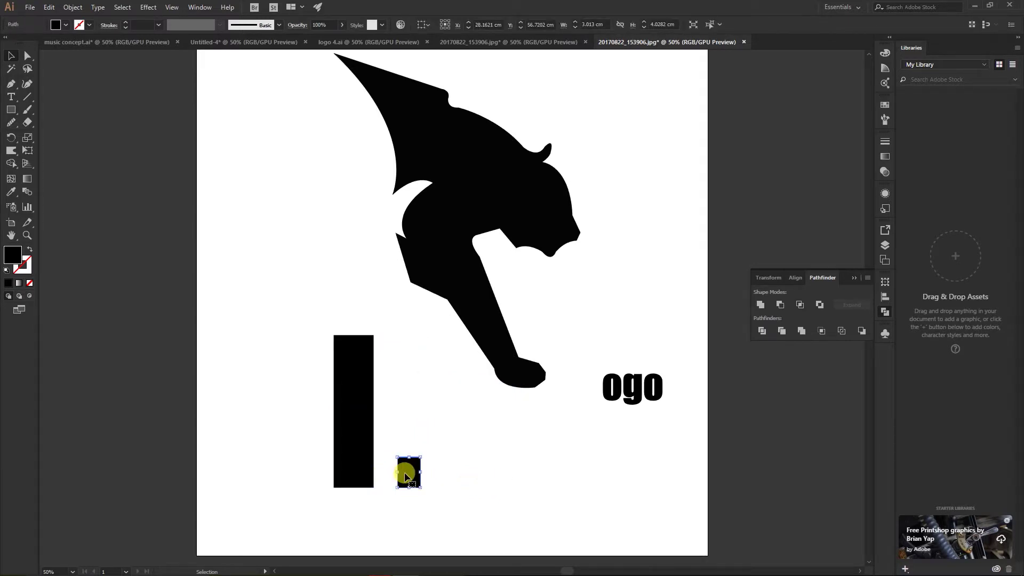
pyautogui.moveTo(405, 474); pyautogui.dragTo(405, 476)
pyautogui.press('Left')
pyautogui.press('Left')
pyautogui.press('Left')
pyautogui.press('Left')
pyautogui.press('Left')
pyautogui.press('Left')
pyautogui.press('Left')
pyautogui.click(448, 468)
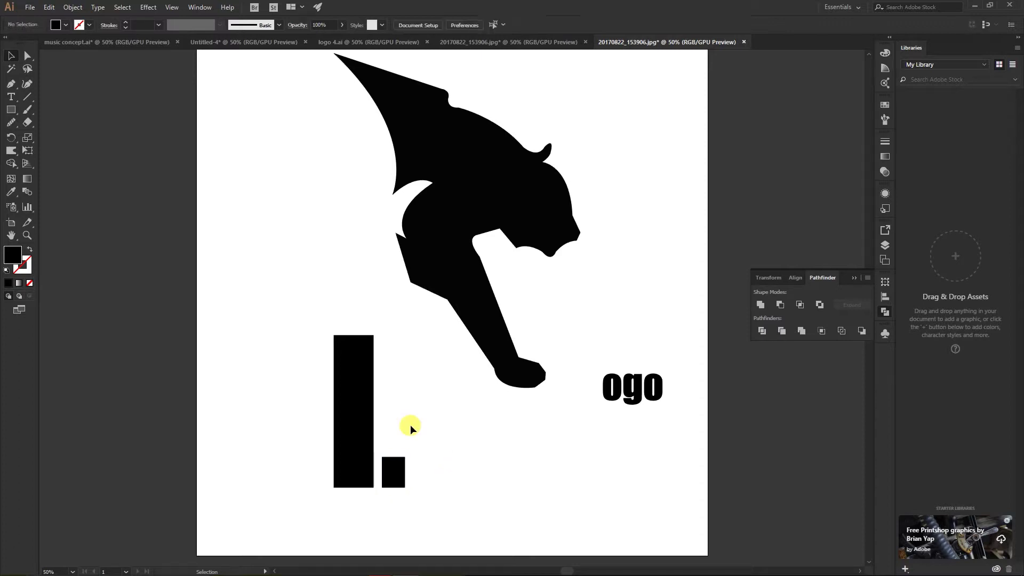
# - Fill the L's tall bar with teal #055B57
pyautogui.click(359, 414)
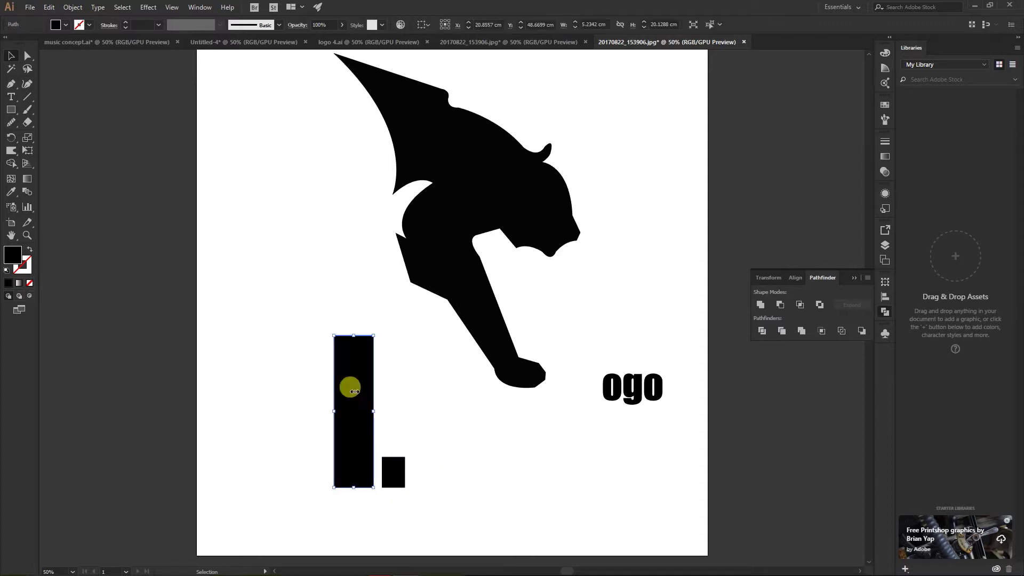
pyautogui.doubleClick(10, 254)
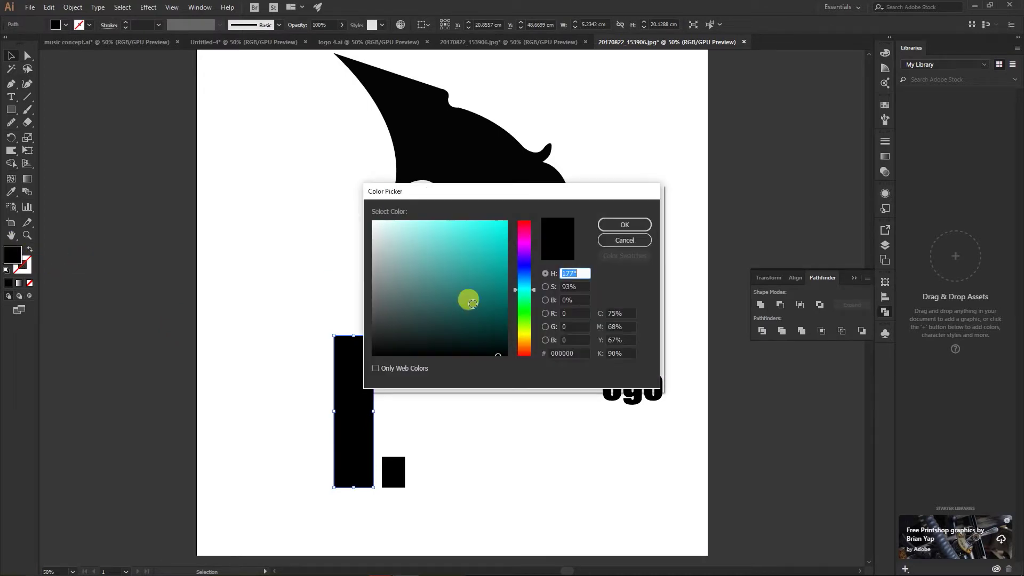
pyautogui.click(500, 307)
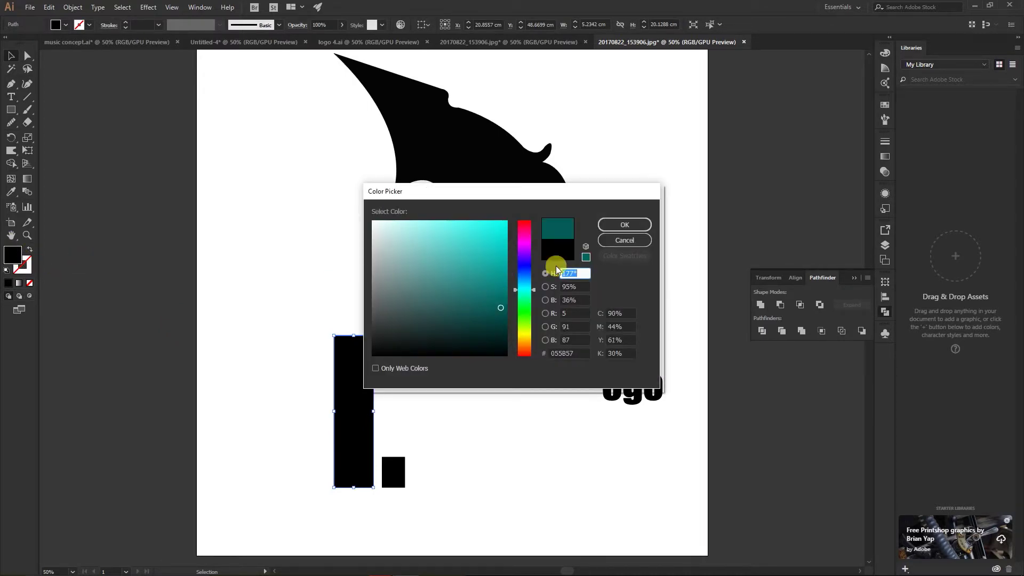
pyautogui.click(638, 225)
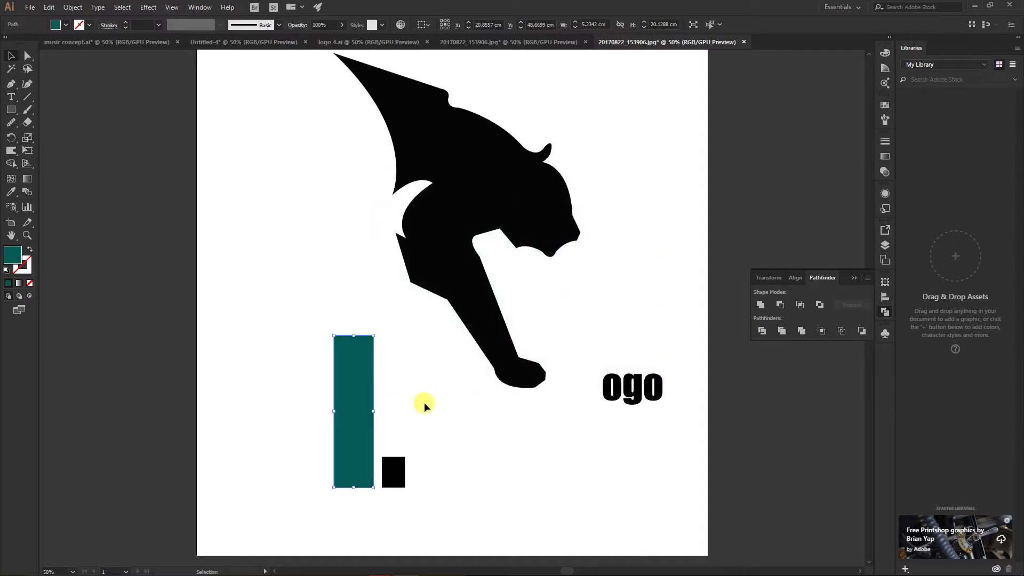
pyautogui.click(422, 397)
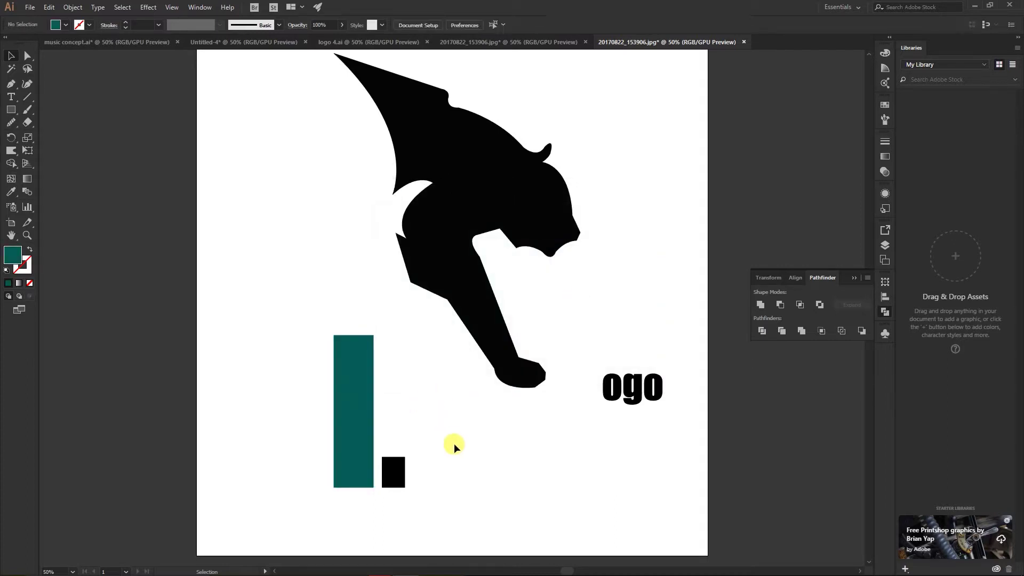
pyautogui.click(613, 388)
# - Move the first o toward the L and group the teal bar with the black square
pyautogui.moveTo(618, 390); pyautogui.dragTo(467, 461)
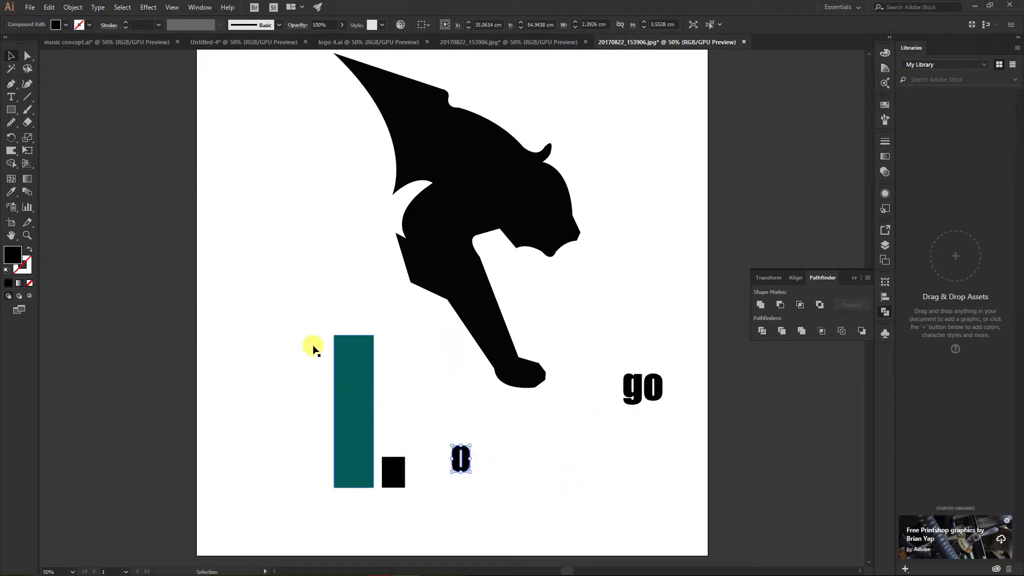
pyautogui.moveTo(402, 501); pyautogui.dragTo(404, 500)
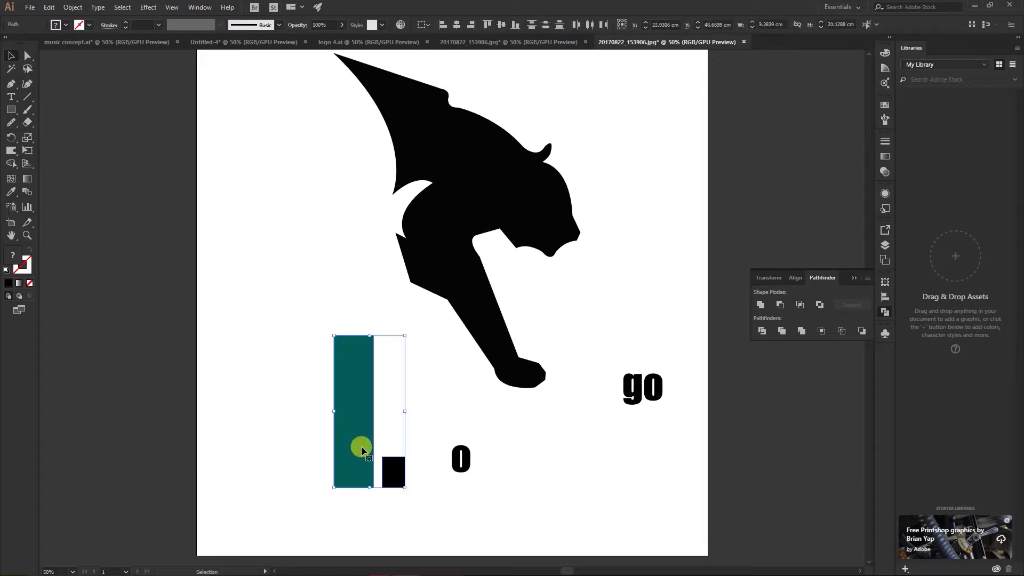
pyautogui.rightClick(351, 431)
pyautogui.click(400, 287)
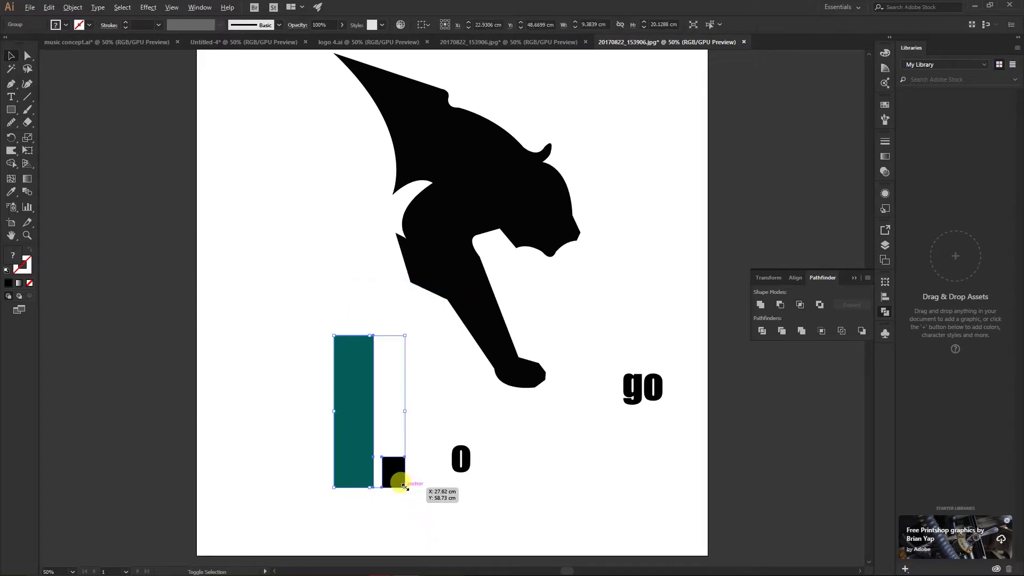
# - Shrink the group to about 6.54 × 18.33 cm and shift it further left
pyautogui.moveTo(403, 485); pyautogui.dragTo(401, 480)
pyautogui.moveTo(354, 439); pyautogui.dragTo(302, 439)
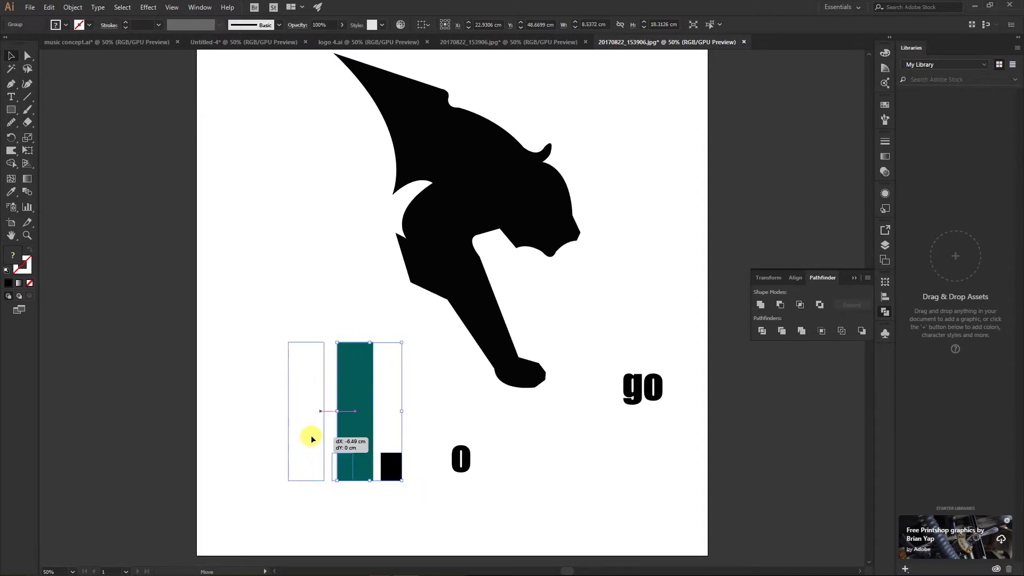
pyautogui.click(555, 511)
pyautogui.hotkey('ctrl', 'z')
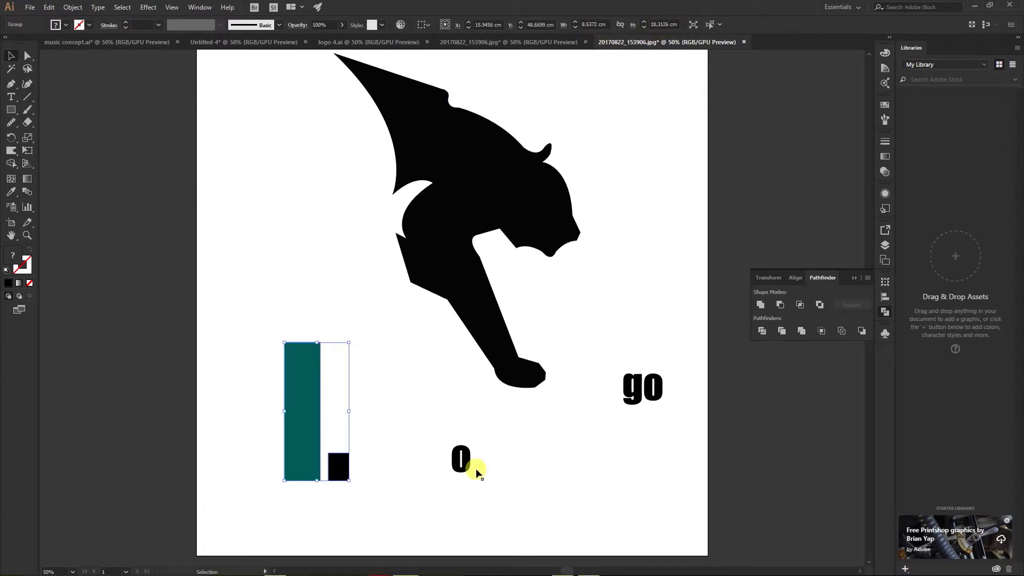
pyautogui.click(461, 465)
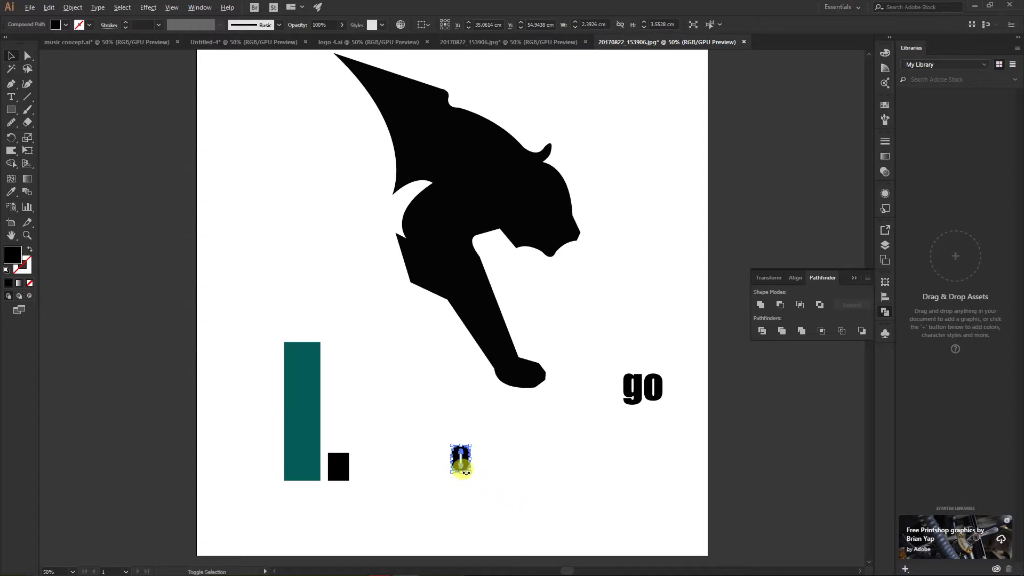
# - Set the 0's width to 8.3 cm and give it a new height in the control bar
pyautogui.click(596, 24)
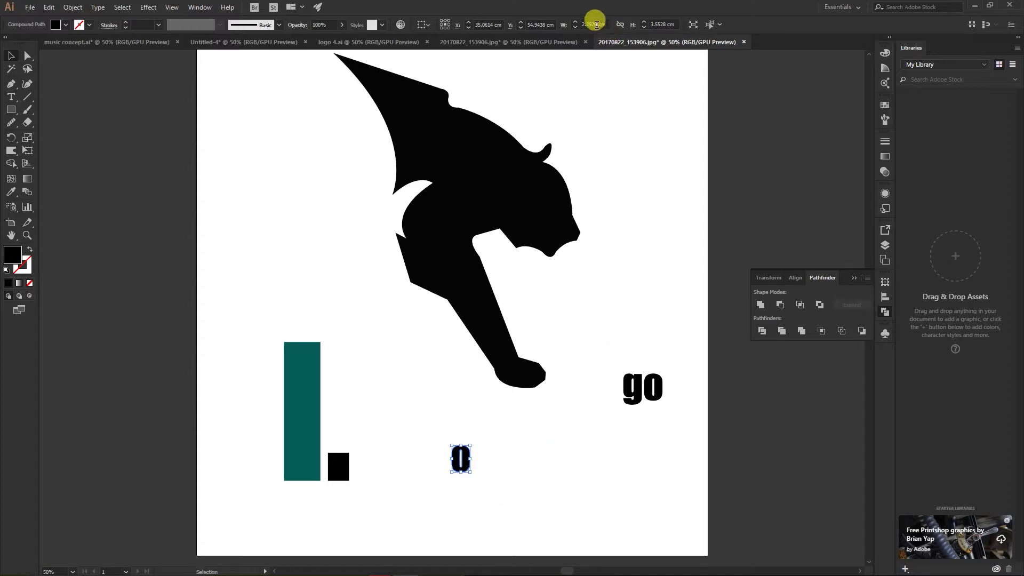
pyautogui.click(595, 24)
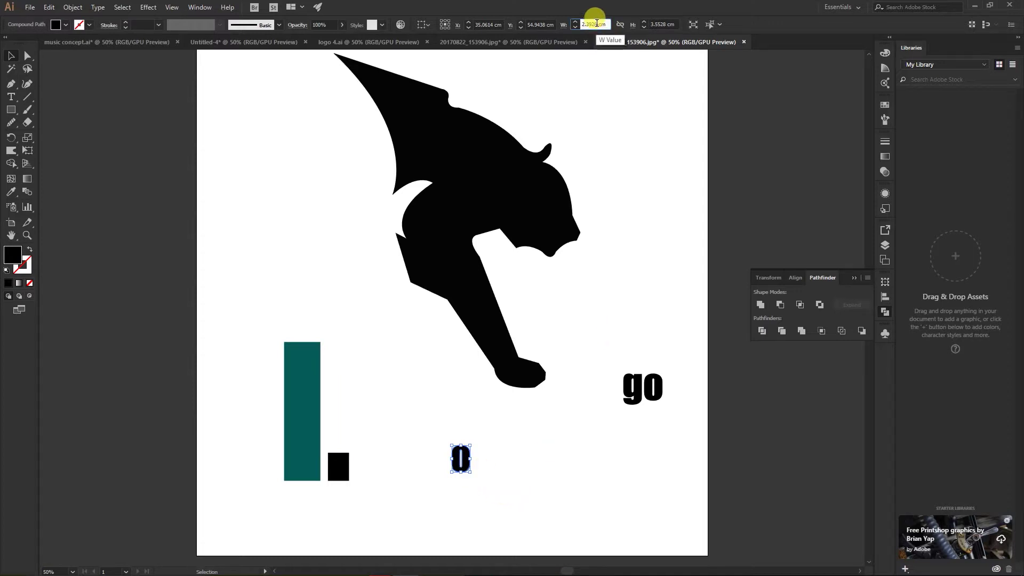
pyautogui.moveTo(597, 24); pyautogui.dragTo(580, 30)
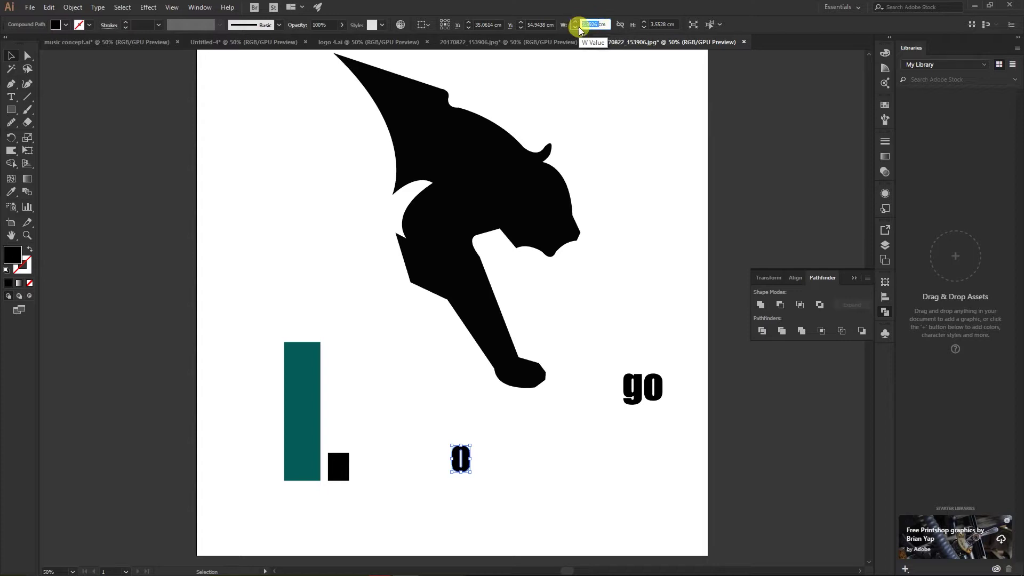
pyautogui.write('8.3cm')
pyautogui.moveTo(666, 24); pyautogui.dragTo(650, 25)
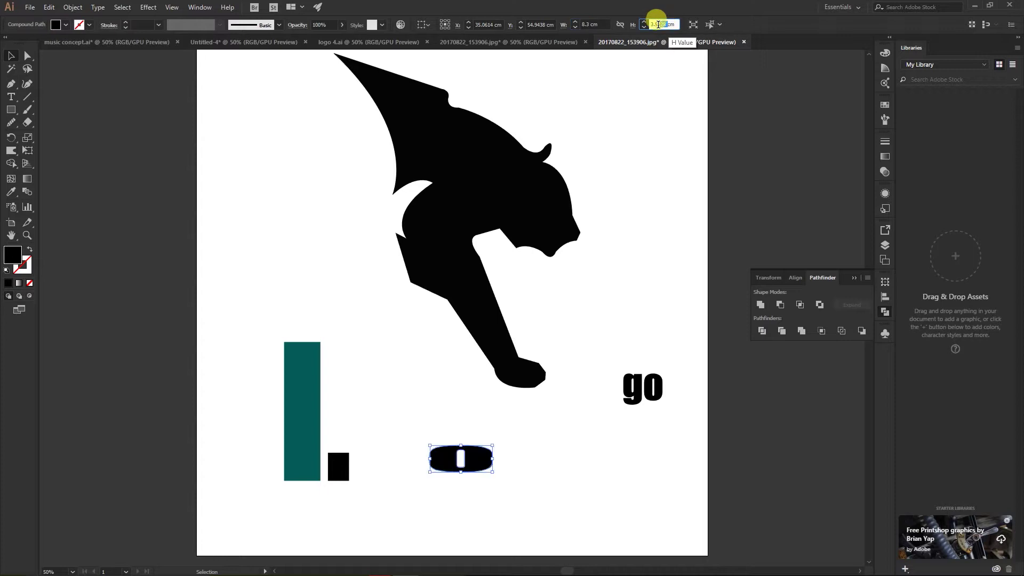
pyautogui.write('18.')
pyautogui.moveTo(660, 24); pyautogui.dragTo(651, 25)
pyautogui.press('Return')
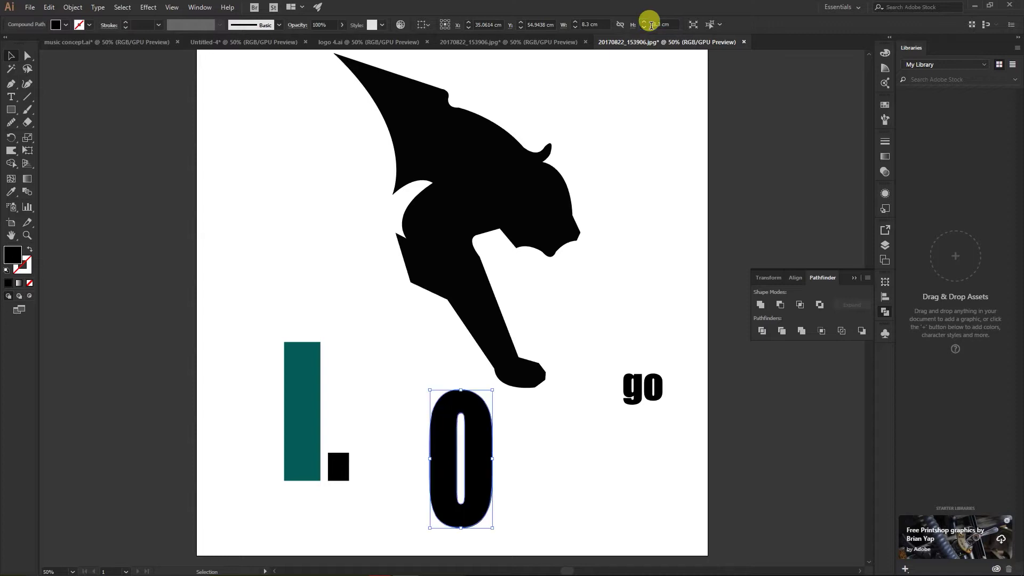
# - Move the 0 beside the black square and scale it to about 9.07 × 19.99 cm, aligned with the I
pyautogui.moveTo(446, 457); pyautogui.dragTo(392, 411)
pyautogui.click(511, 454)
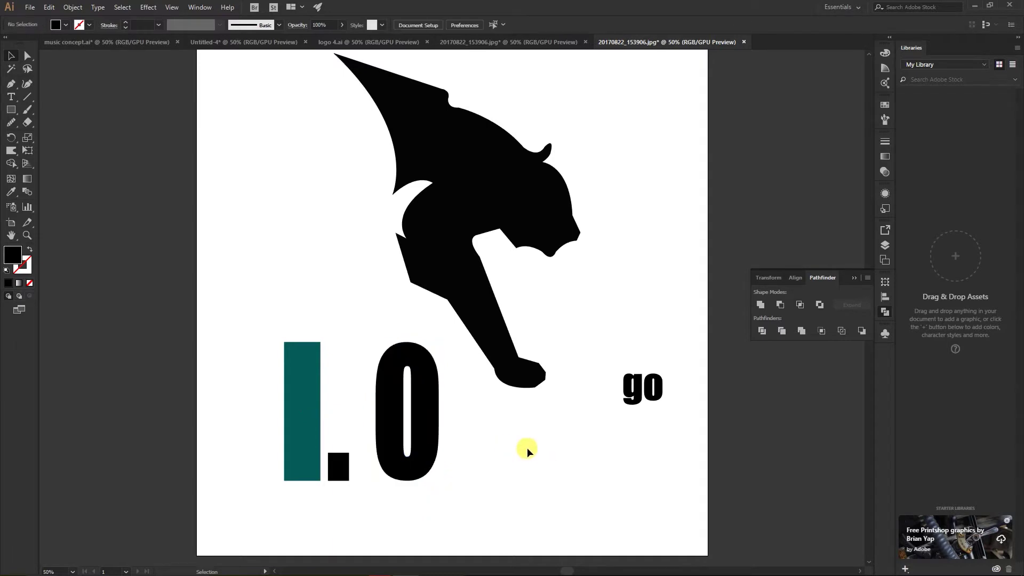
pyautogui.click(428, 429)
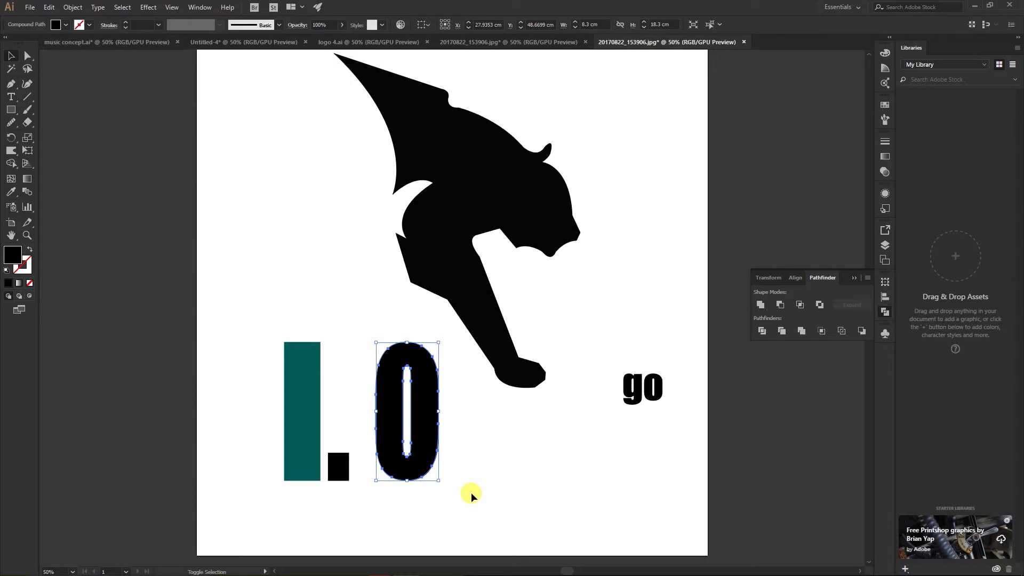
pyautogui.moveTo(438, 479); pyautogui.dragTo(451, 494)
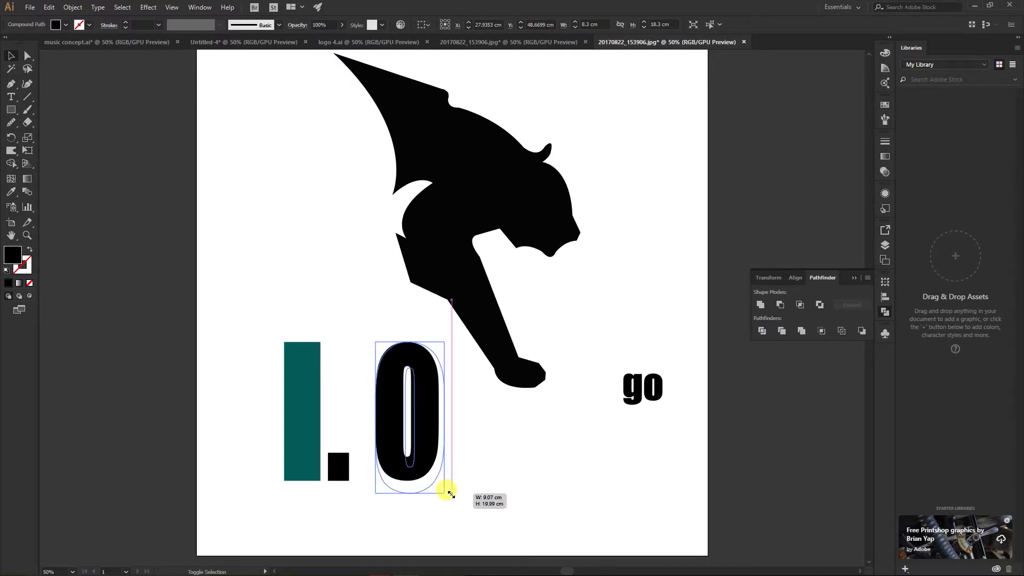
pyautogui.moveTo(421, 451); pyautogui.dragTo(424, 446)
# - Draw a thin 11.18 × 0.85 cm black bar on the page
pyautogui.click(475, 436)
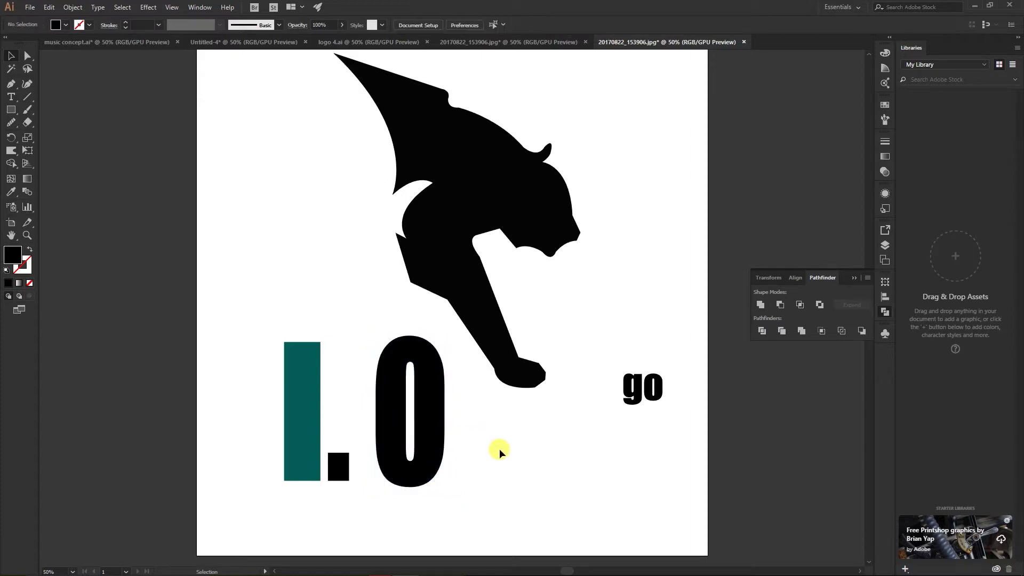
pyautogui.click(11, 110)
pyautogui.moveTo(235, 212); pyautogui.dragTo(319, 215)
# - Place the bar and a lower copy across the 0's right side, then apply Pathfinder Divide
pyautogui.click(10, 56)
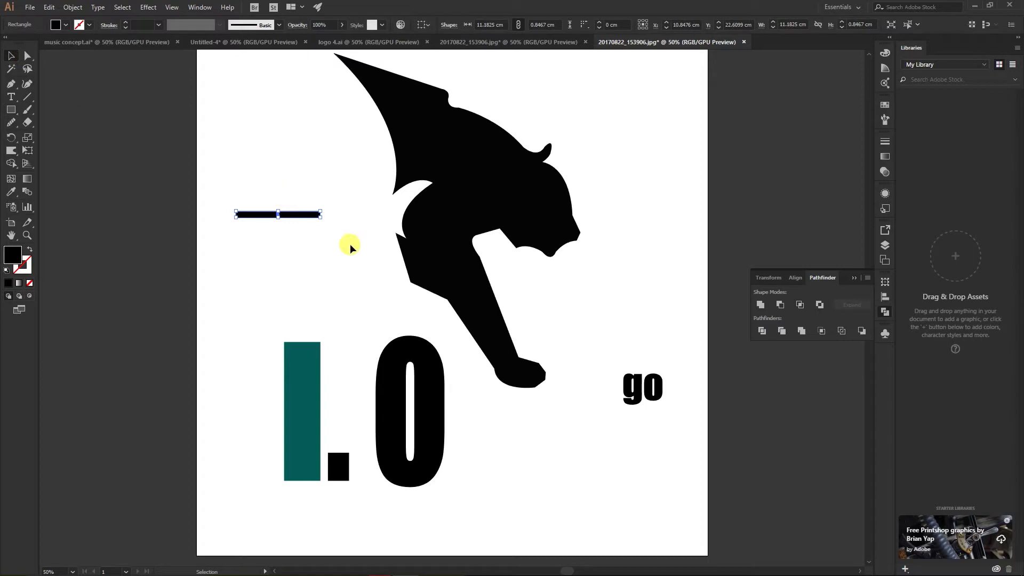
pyautogui.moveTo(297, 215)
pyautogui.mouseDown()
pyautogui.moveTo(468, 393)
pyautogui.moveTo(465, 424)
pyautogui.mouseUp()
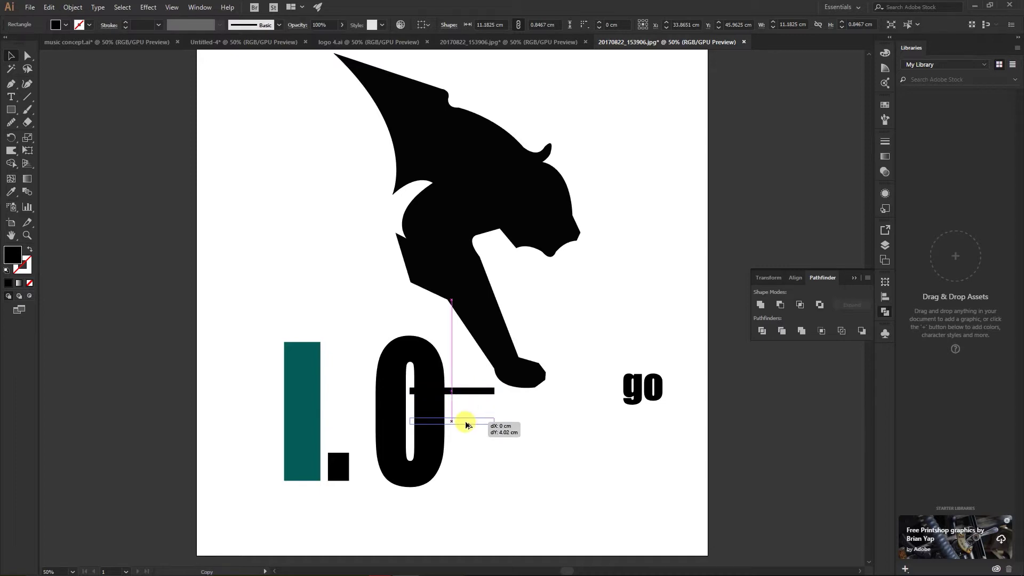
pyautogui.moveTo(465, 424); pyautogui.dragTo(466, 425)
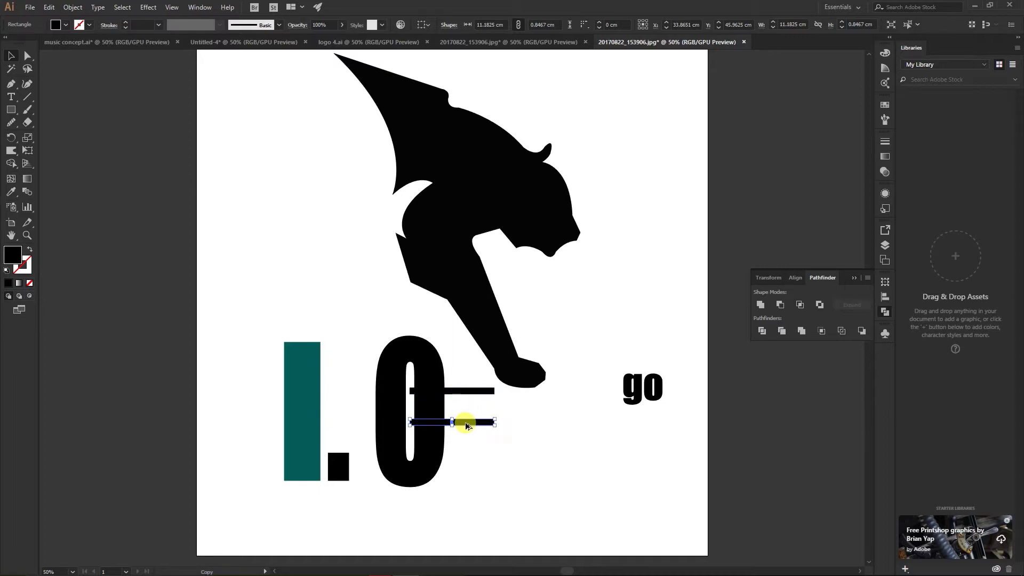
pyautogui.keyDown('shift'); pyautogui.click(446, 439); pyautogui.keyUp('shift')
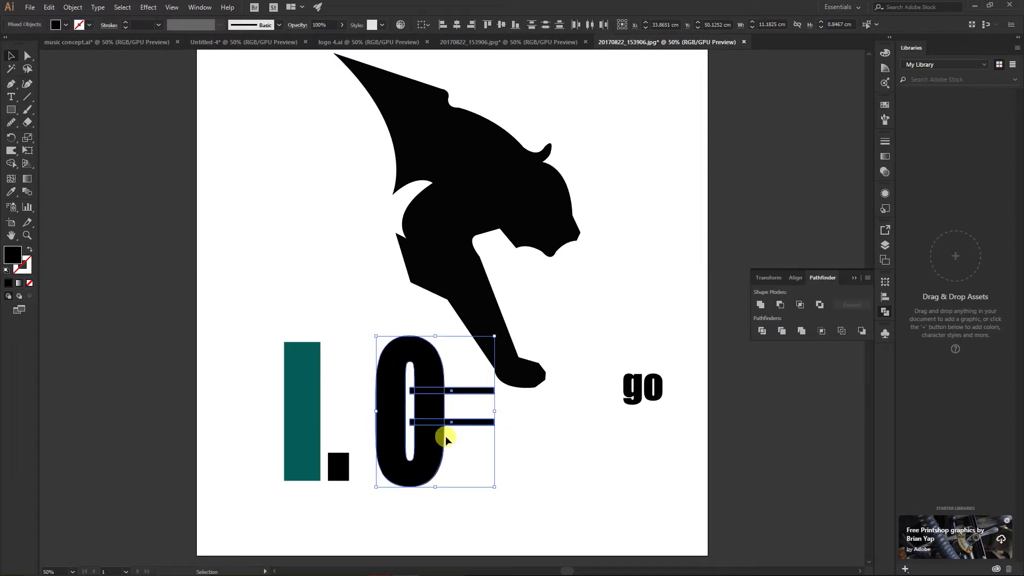
pyautogui.click(761, 329)
# - Ungroup the divided pieces and delete the leftover bar fragments, leaving a notched letter
pyautogui.click(538, 424)
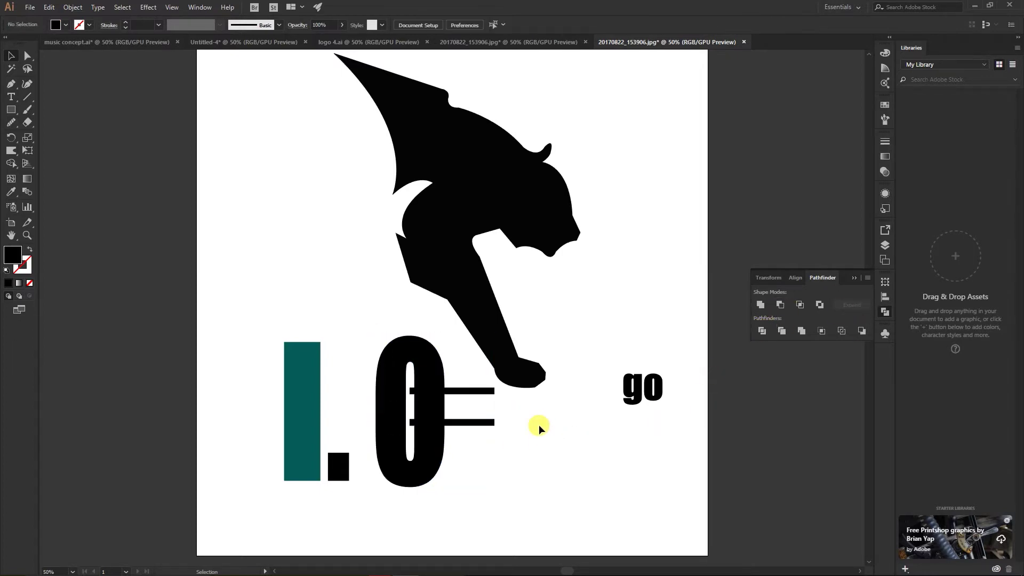
pyautogui.rightClick(468, 391)
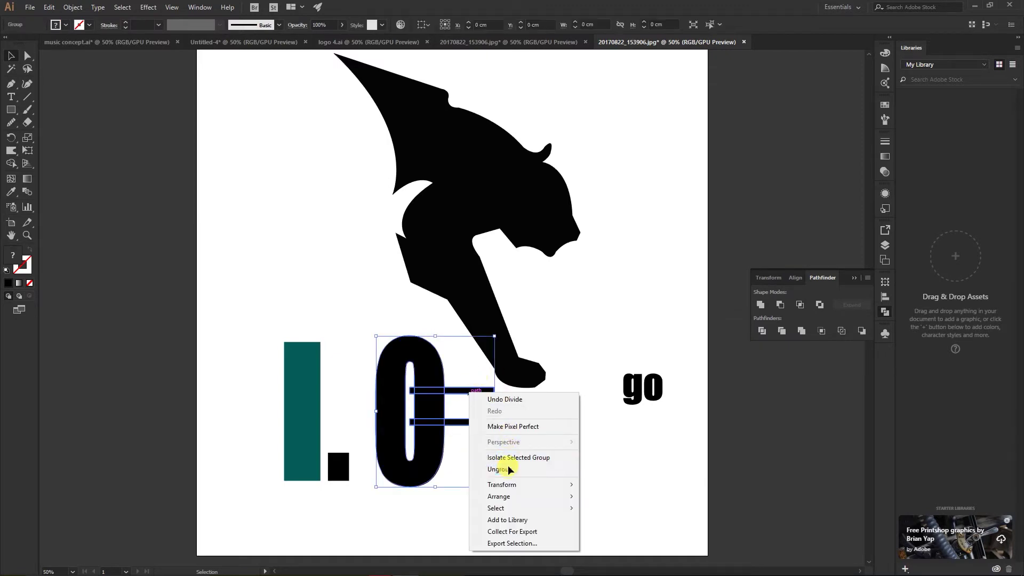
pyautogui.click(508, 468)
pyautogui.click(460, 393)
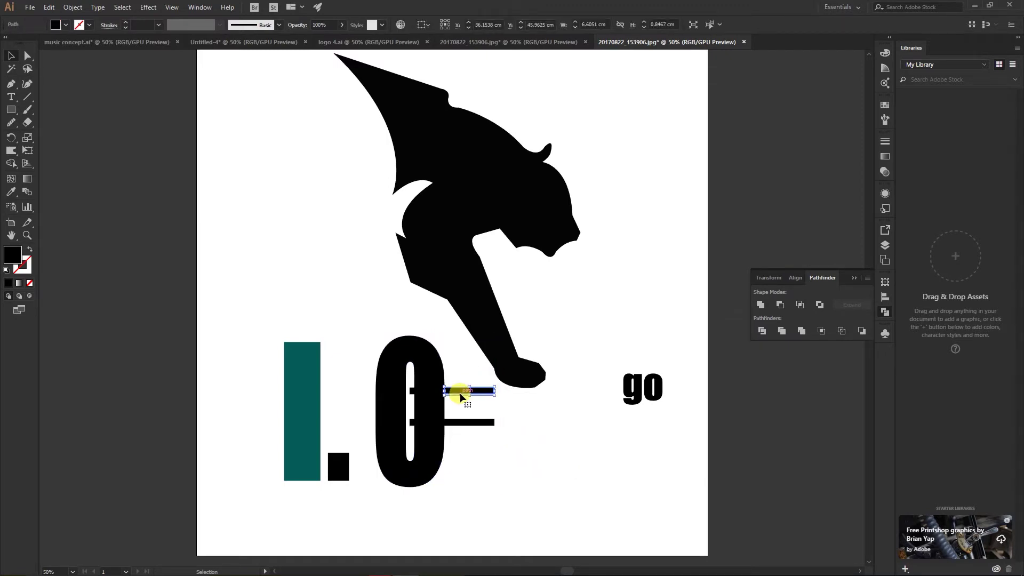
pyautogui.press('Delete')
pyautogui.click(429, 391)
pyautogui.press('Delete')
pyautogui.click(411, 392)
pyautogui.press('Delete')
pyautogui.click(411, 423)
pyautogui.press('Delete')
pyautogui.click(412, 423)
pyautogui.press('Delete')
pyautogui.press('Delete')
pyautogui.click(459, 422)
pyautogui.press('Delete')
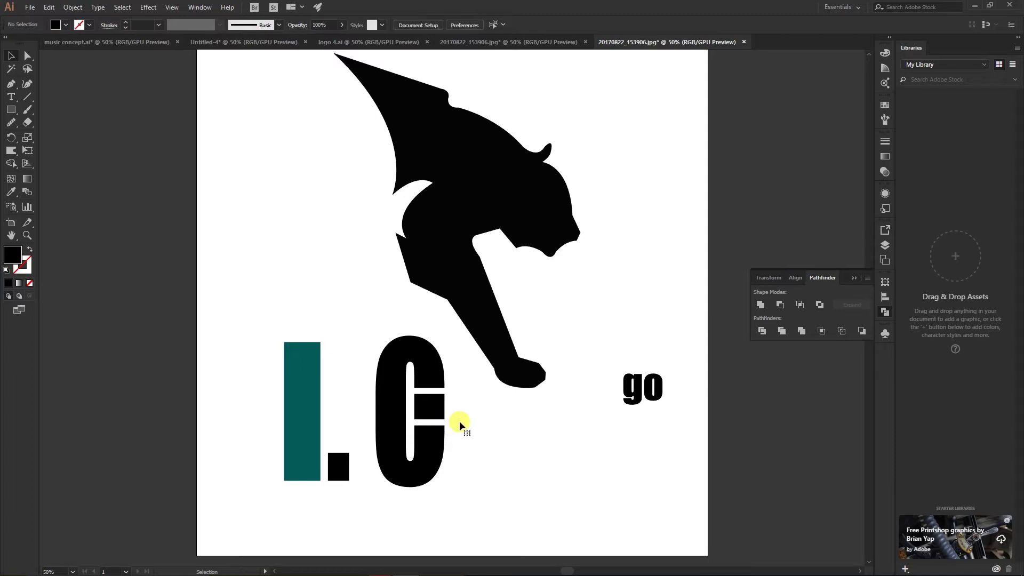
# - Fill the cut-out letter with the I bar's teal using the Eyedropper
pyautogui.click(389, 382)
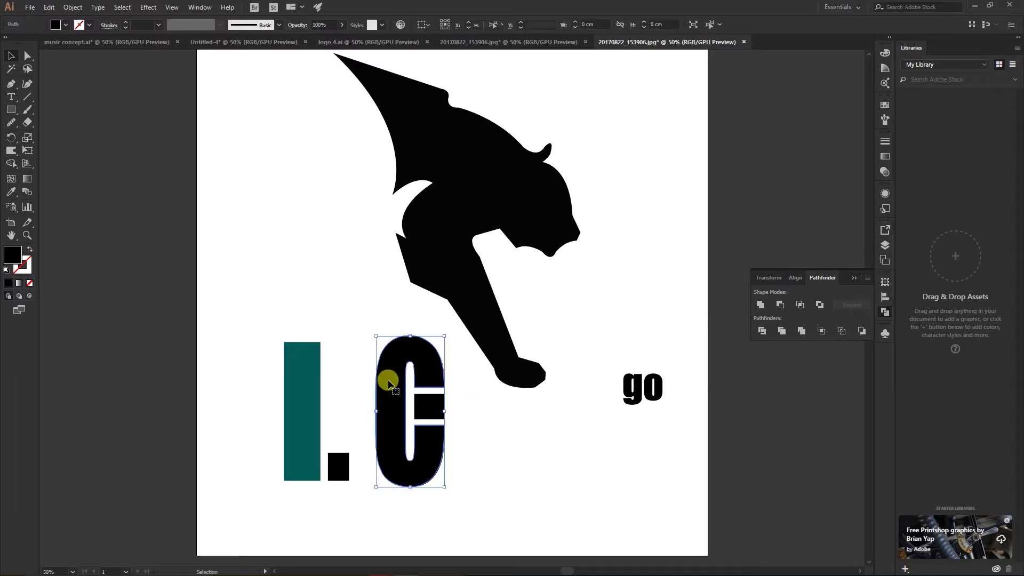
pyautogui.click(11, 191)
pyautogui.click(298, 352)
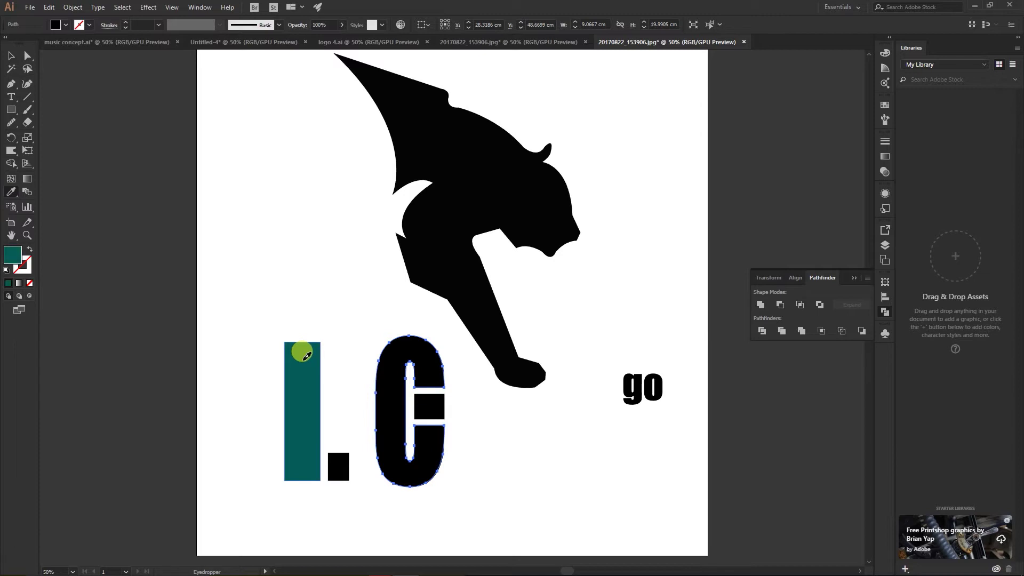
# - Drag the g out of the go text down toward the teal letters
pyautogui.click(11, 55)
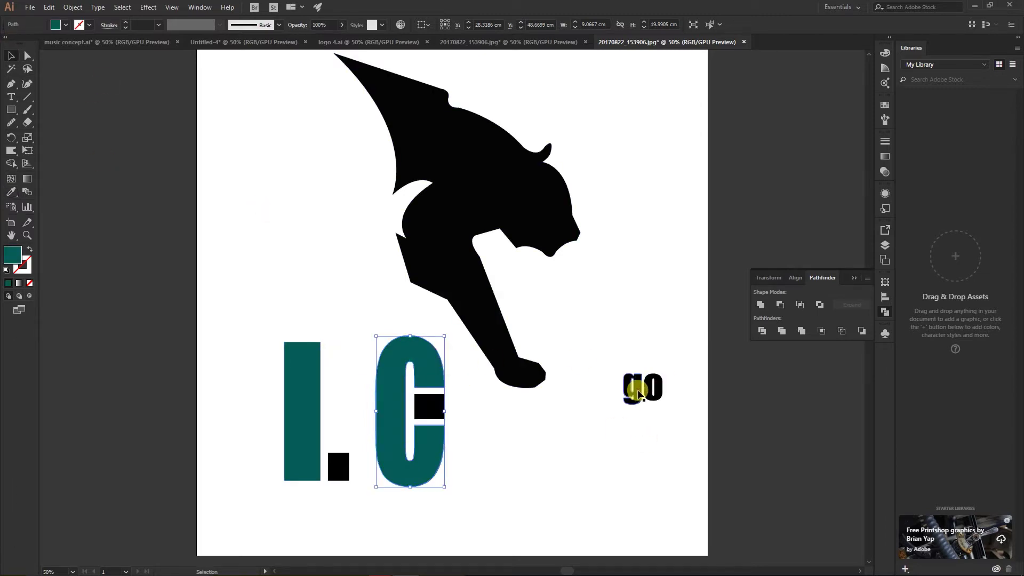
pyautogui.click(634, 391)
pyautogui.moveTo(638, 393); pyautogui.dragTo(495, 427)
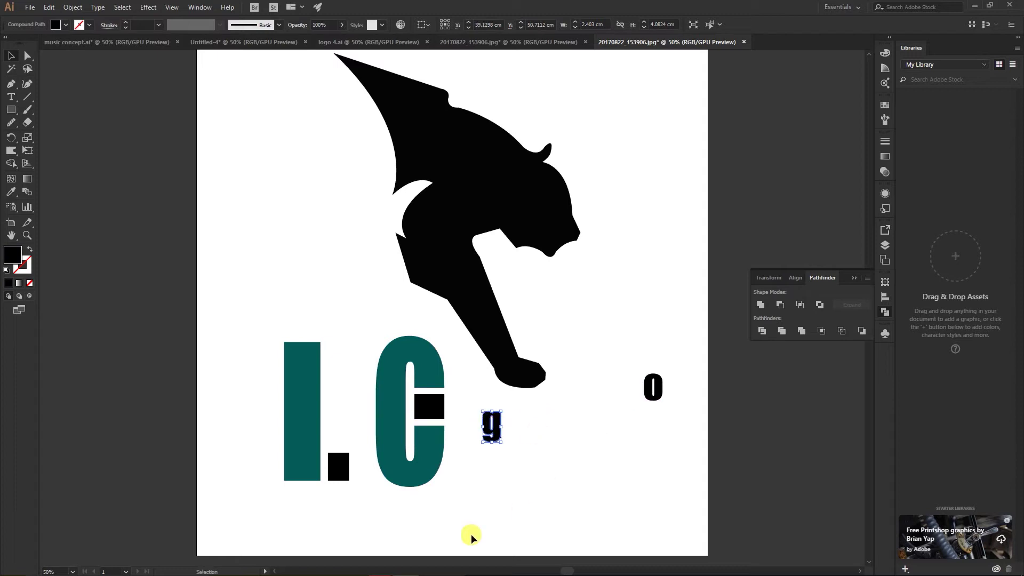
# - Group the teal letter's pieces, then group the I and square group with it
pyautogui.click(440, 430)
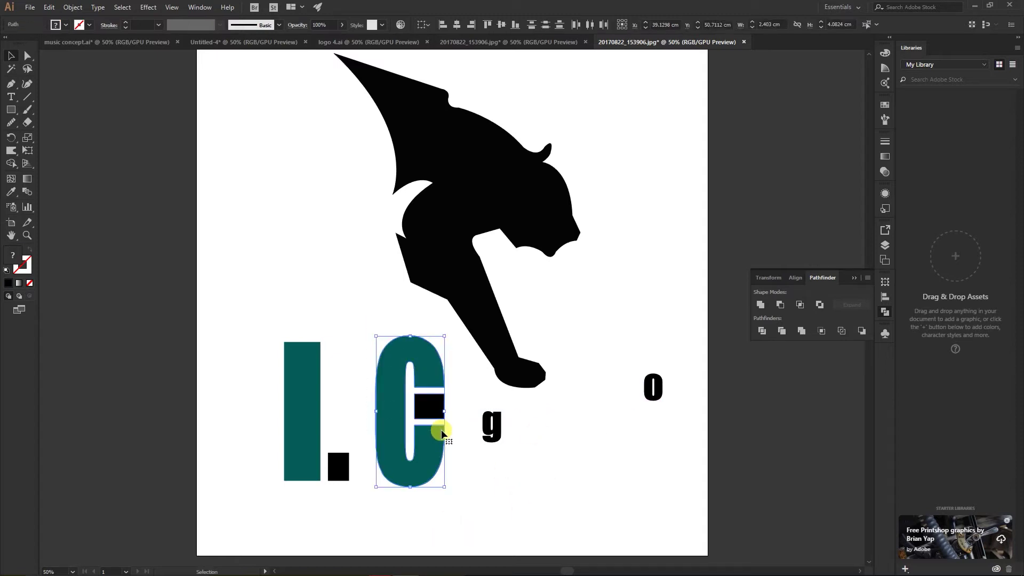
pyautogui.rightClick(432, 413)
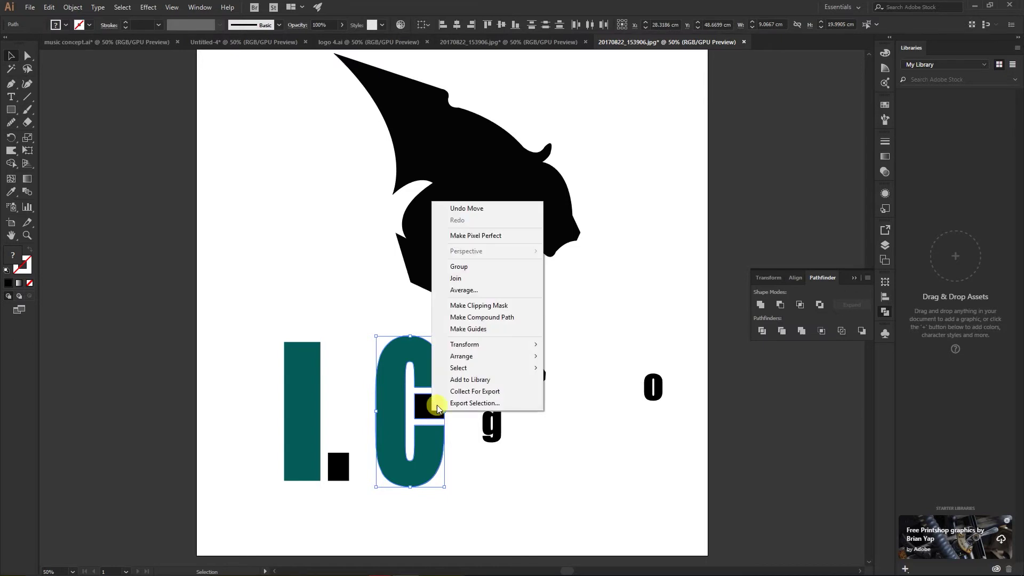
pyautogui.click(462, 268)
pyautogui.click(305, 370)
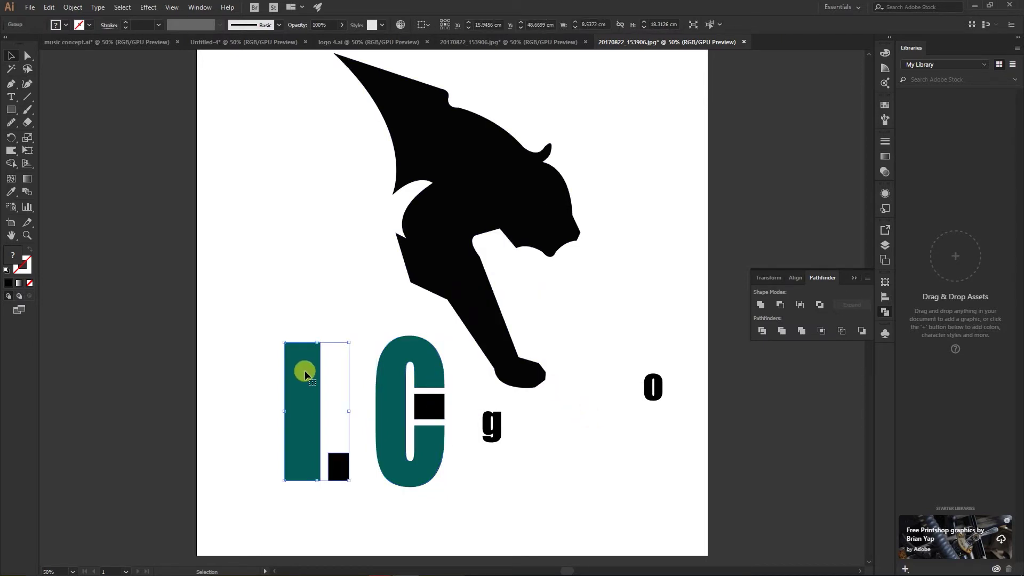
pyautogui.moveTo(257, 319); pyautogui.dragTo(407, 421)
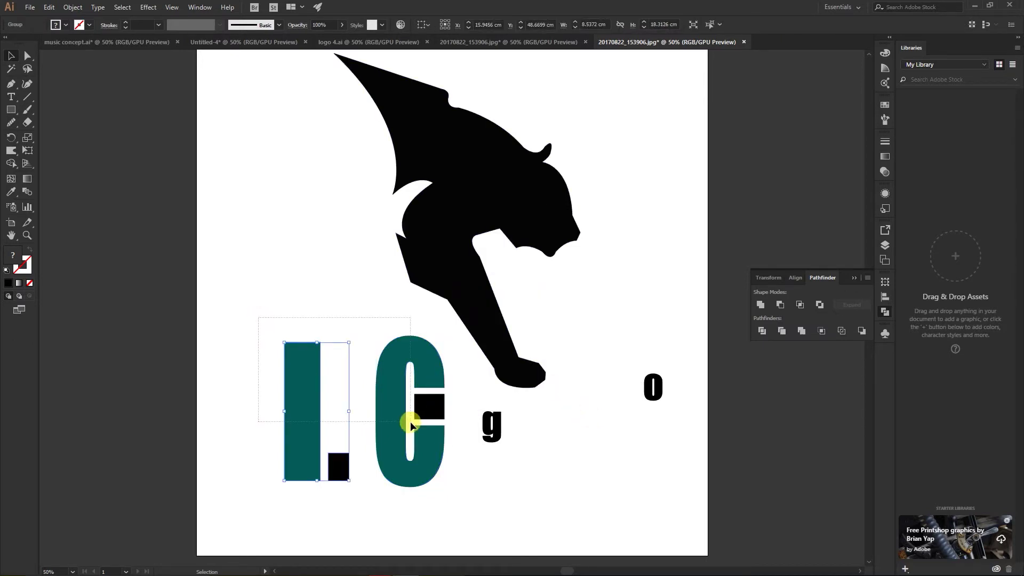
pyautogui.rightClick(296, 378)
pyautogui.click(336, 442)
# - Move the grouped letters lower and place the g beside them
pyautogui.moveTo(389, 445)
pyautogui.mouseDown()
pyautogui.moveTo(373, 487)
pyautogui.moveTo(384, 504)
pyautogui.mouseUp()
pyautogui.click(493, 429)
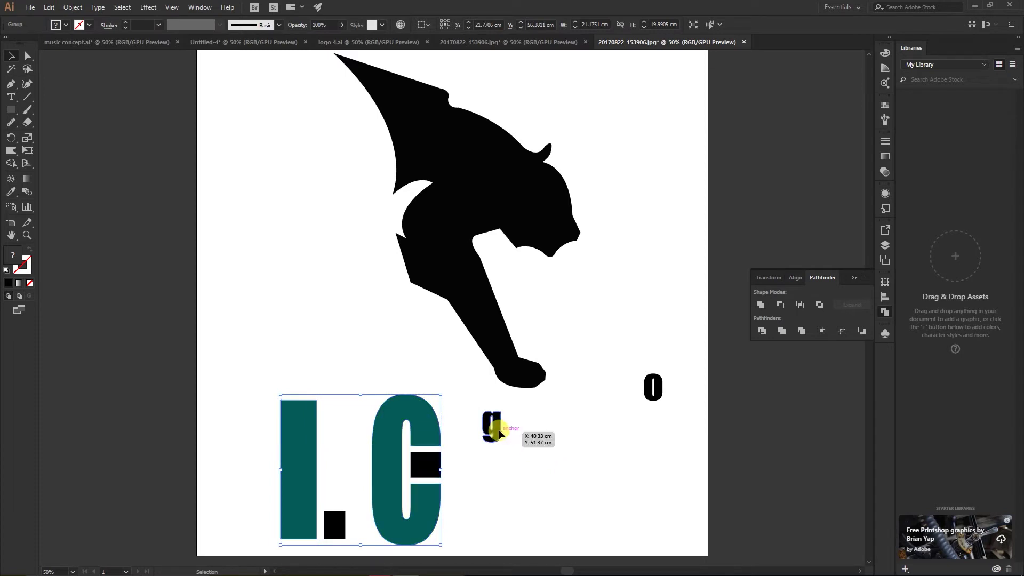
pyautogui.moveTo(499, 432); pyautogui.dragTo(526, 497)
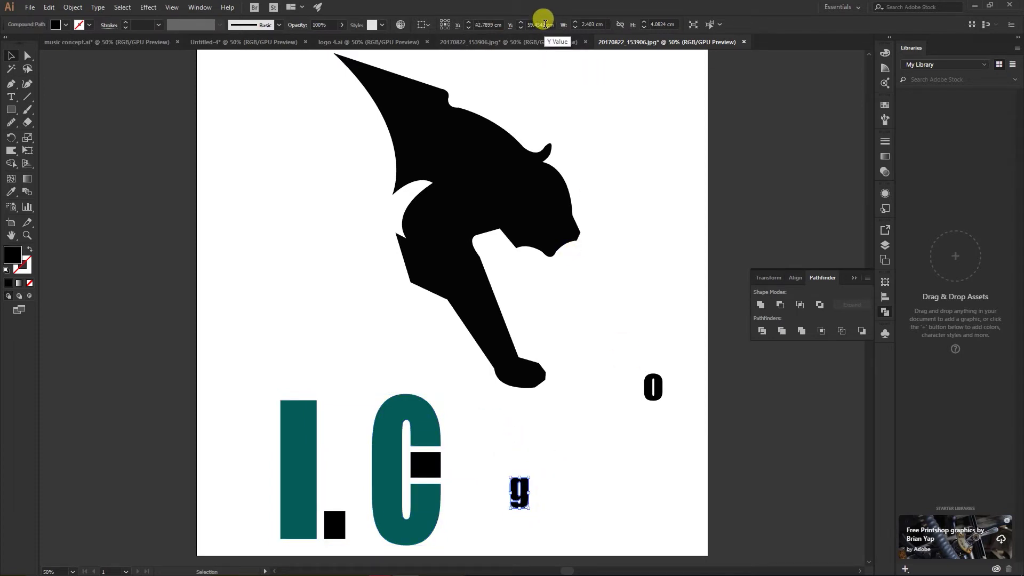
# - Resize the g to 8.3 cm wide and 18.3 cm tall
pyautogui.click(592, 24)
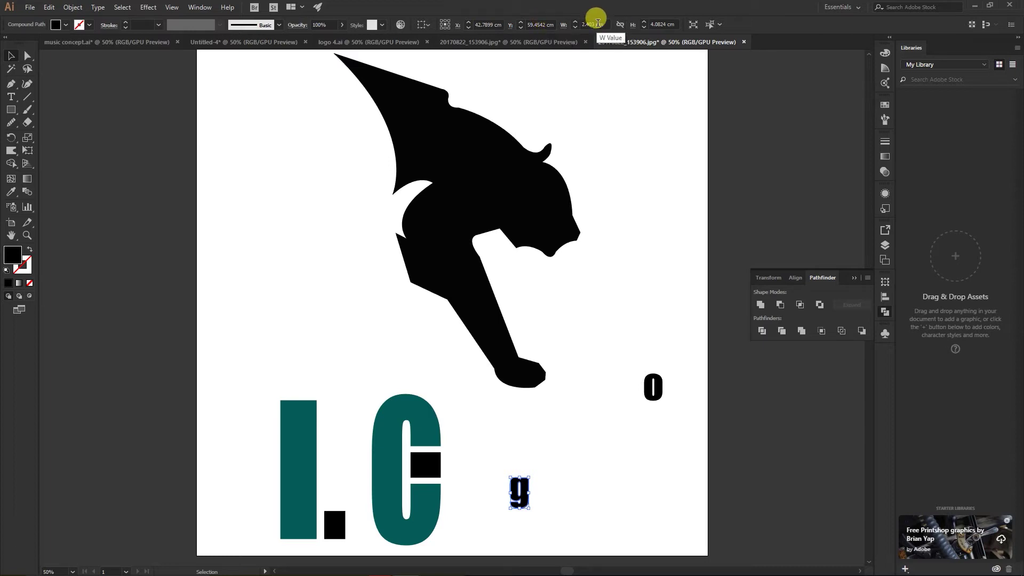
pyautogui.write('8')
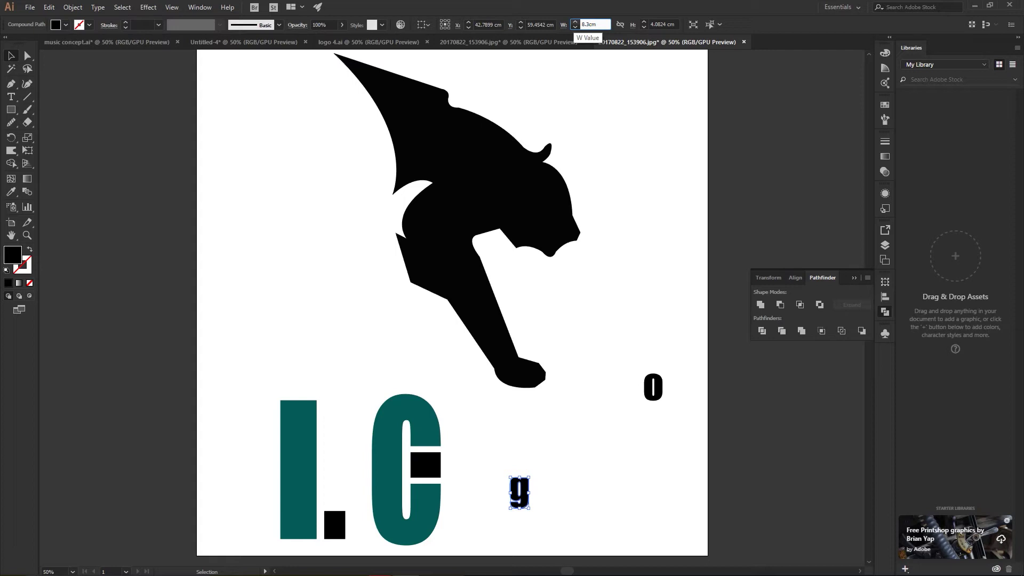
pyautogui.press('Return')
pyautogui.click(661, 24)
pyautogui.write('18.3')
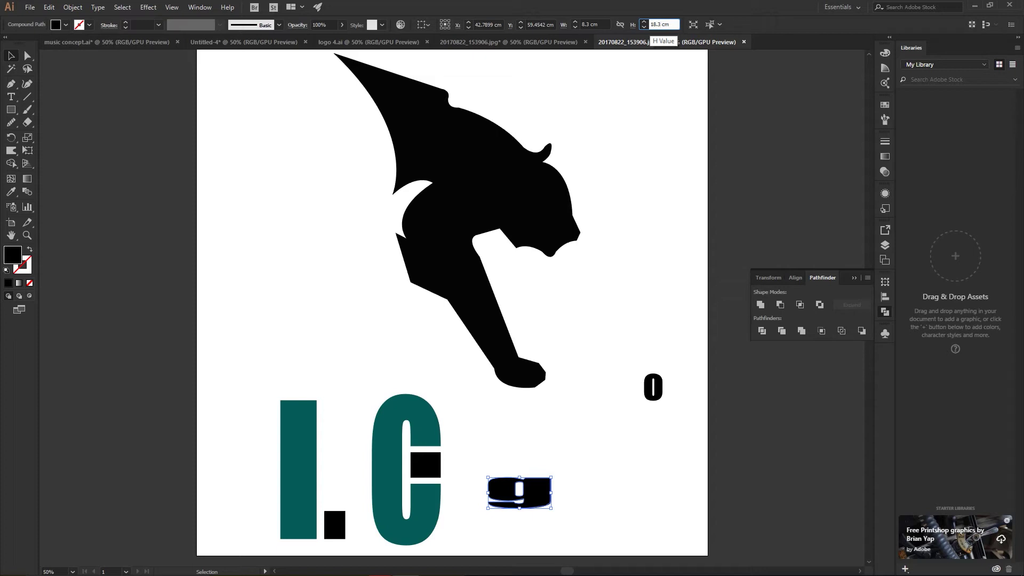
pyautogui.press('Return')
# - Raise the g into line with the letters and enlarge it from its corner
pyautogui.moveTo(525, 504); pyautogui.dragTo(533, 475)
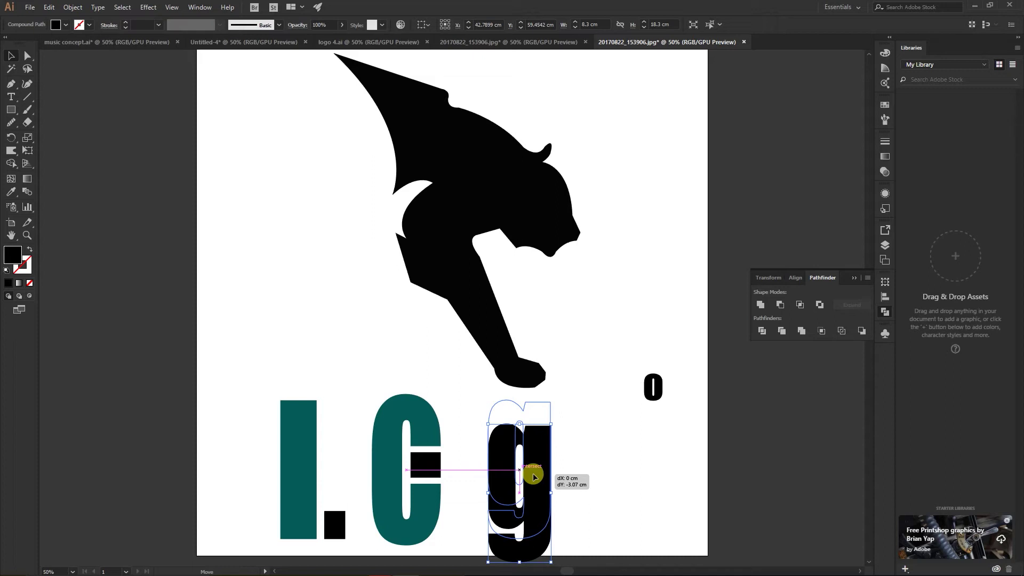
pyautogui.moveTo(533, 474); pyautogui.dragTo(533, 474)
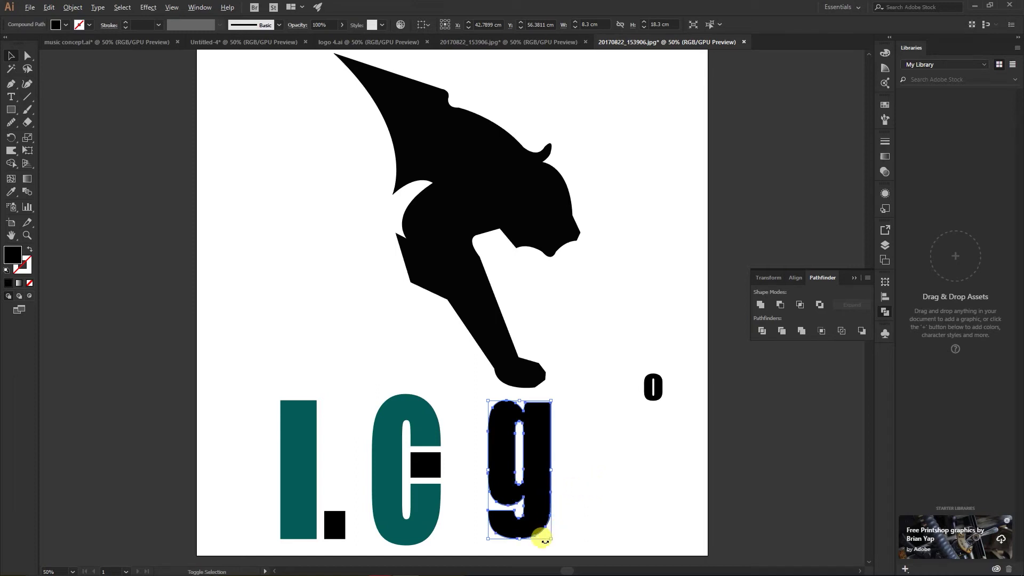
pyautogui.moveTo(550, 538); pyautogui.dragTo(553, 540)
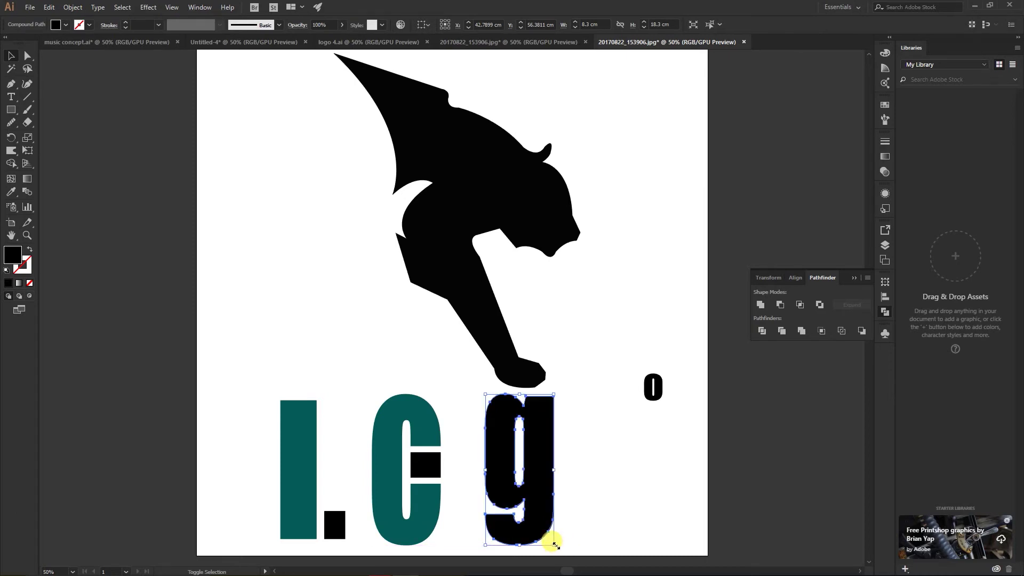
pyautogui.click(607, 496)
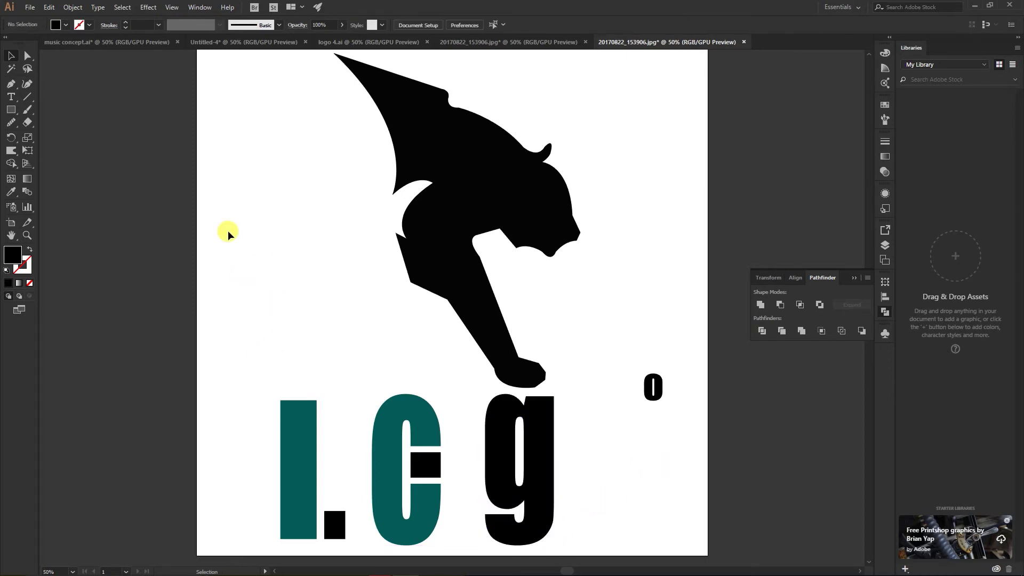
pyautogui.click(10, 110)
# - Draw a thin bar near the C, discarding a stray first attempt
pyautogui.moveTo(238, 190); pyautogui.dragTo(288, 194)
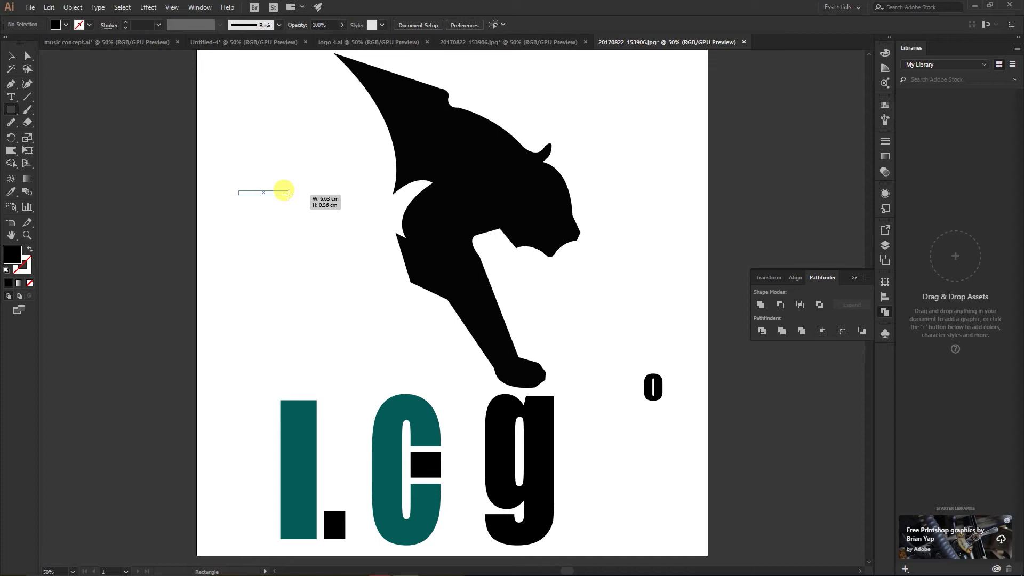
pyautogui.moveTo(288, 194); pyautogui.dragTo(288, 194)
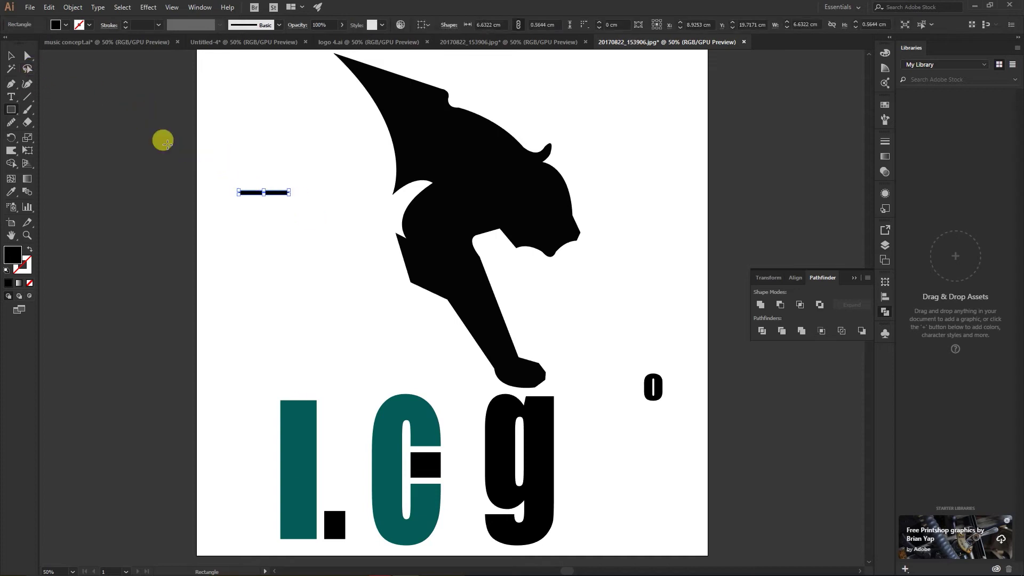
pyautogui.press('Delete')
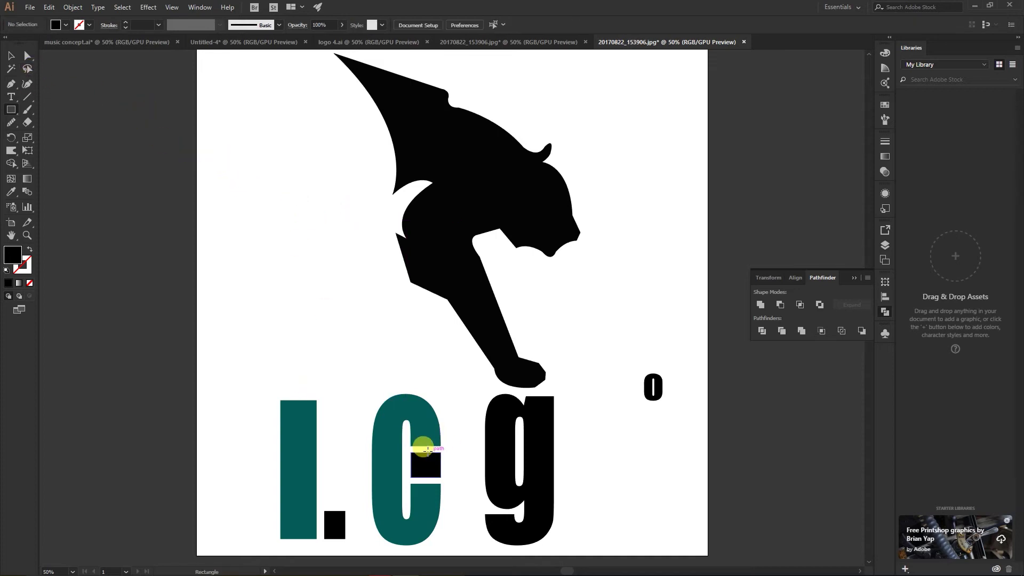
pyautogui.moveTo(408, 441); pyautogui.dragTo(444, 450)
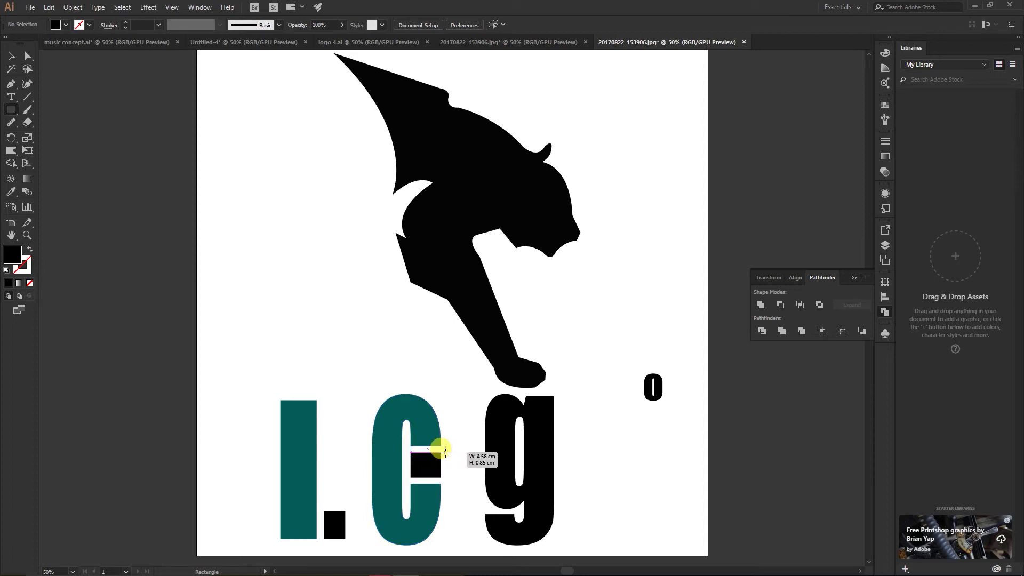
pyautogui.moveTo(444, 451); pyautogui.dragTo(445, 450)
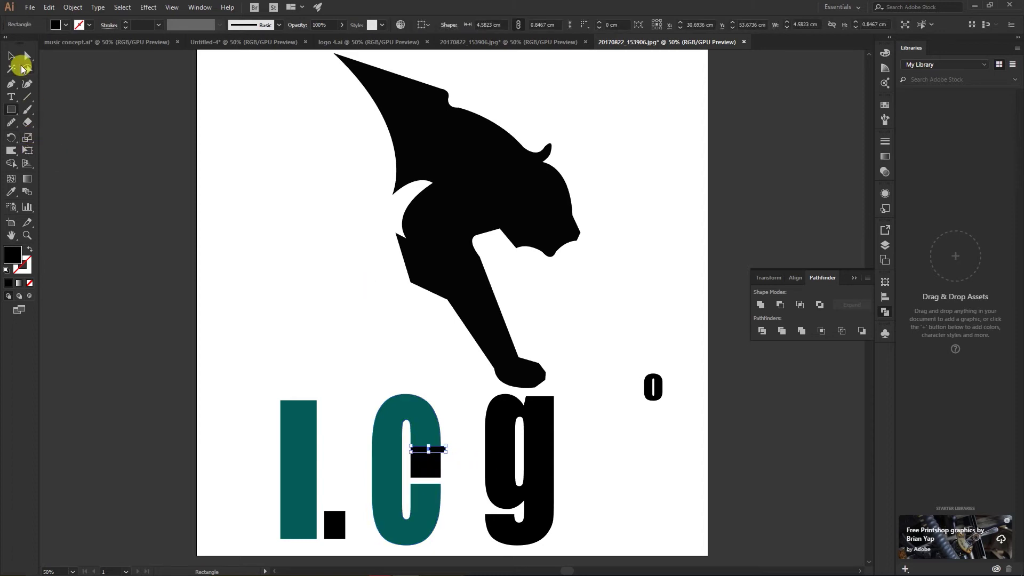
# - Position the bar across the g's lower part and subtract it with Pathfinder Minus Front
pyautogui.click(8, 57)
pyautogui.moveTo(434, 449)
pyautogui.mouseDown()
pyautogui.moveTo(541, 458)
pyautogui.moveTo(547, 510)
pyautogui.mouseUp()
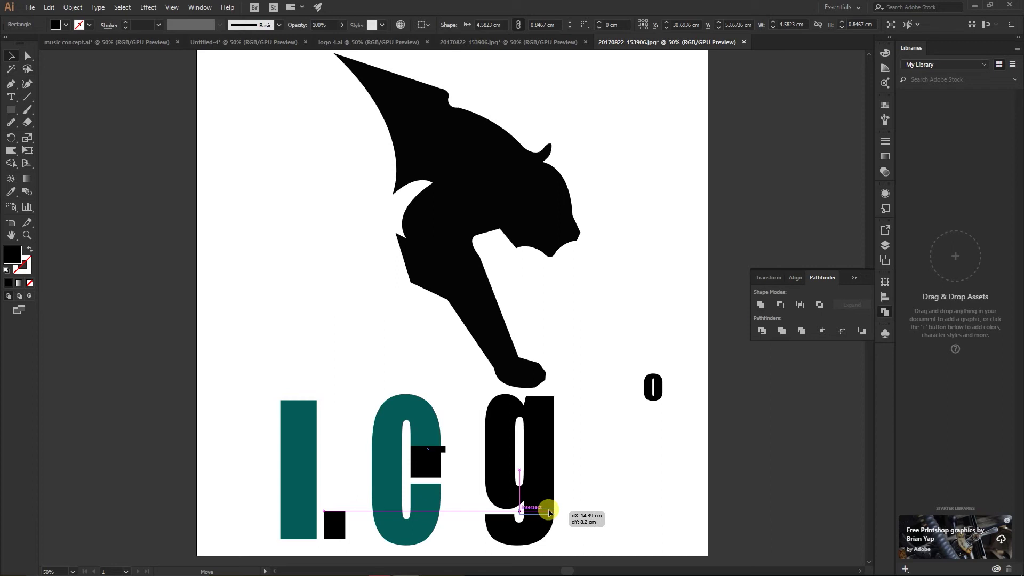
pyautogui.moveTo(549, 512); pyautogui.dragTo(551, 511)
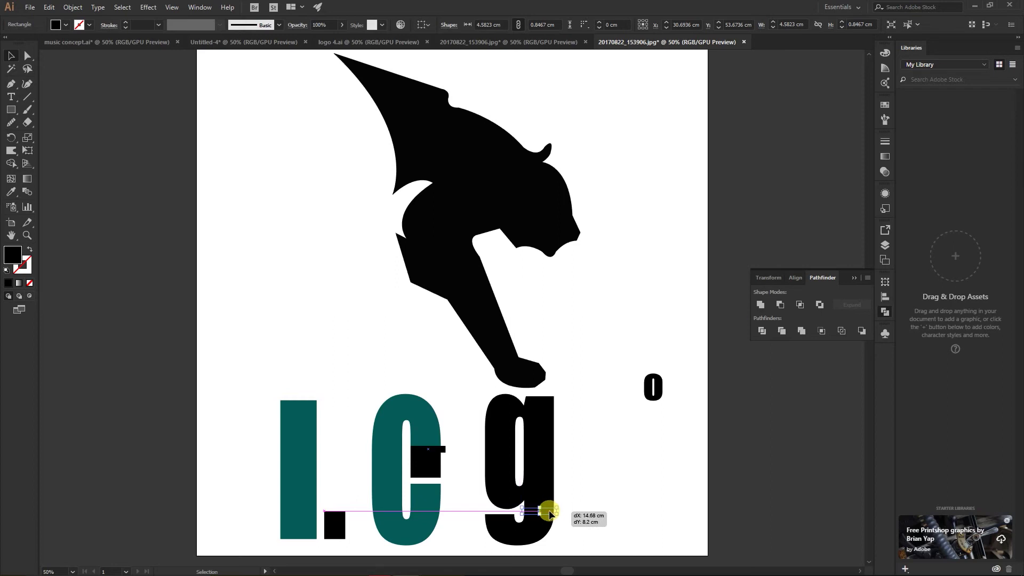
pyautogui.moveTo(549, 511); pyautogui.dragTo(549, 512)
pyautogui.press('Up')
pyautogui.press('Up')
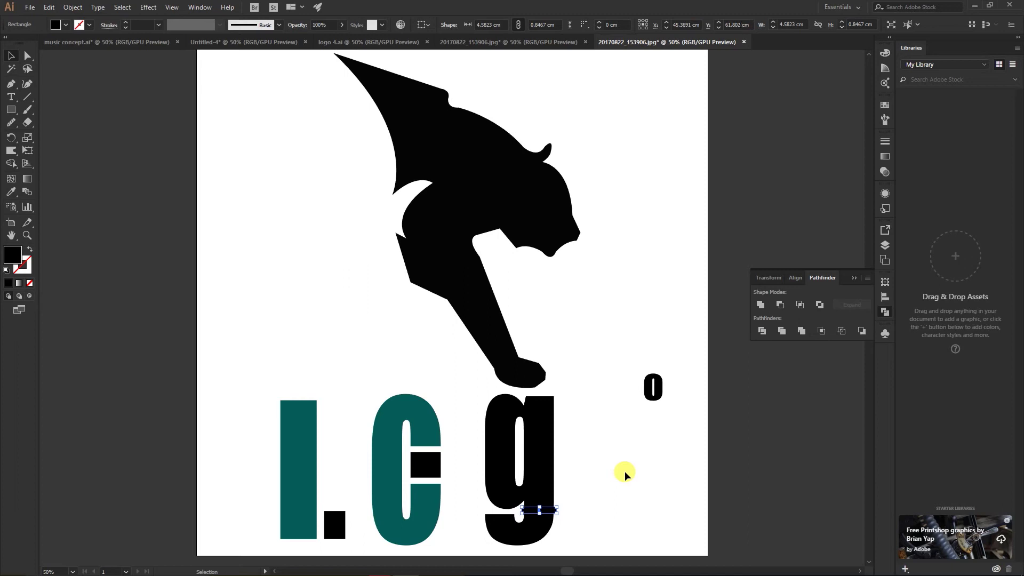
pyautogui.press('Up')
pyautogui.press('Up')
pyautogui.press('Up')
pyautogui.keyDown('shift'); pyautogui.click(530, 516); pyautogui.keyUp('shift')
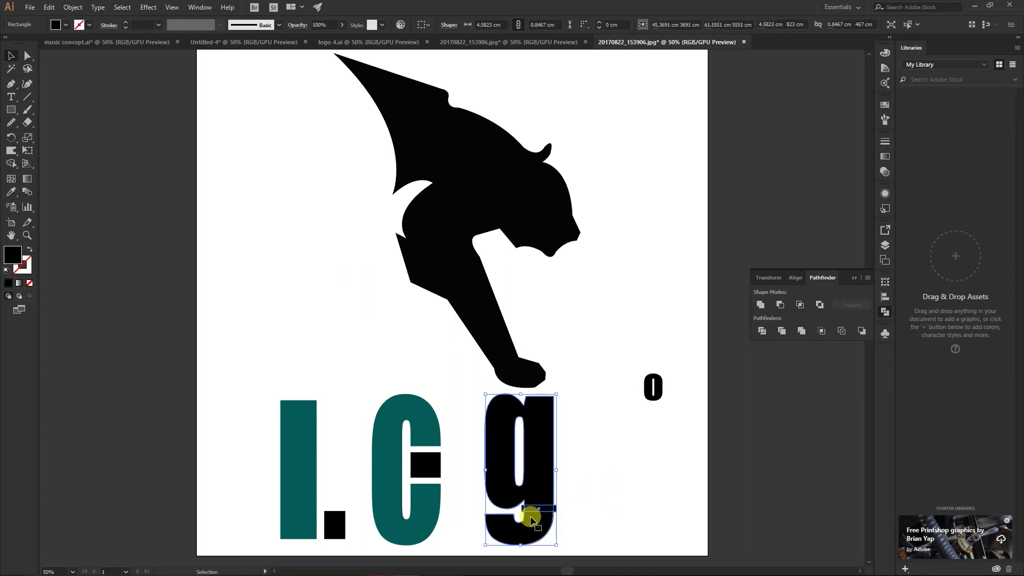
pyautogui.click(778, 311)
pyautogui.click(619, 472)
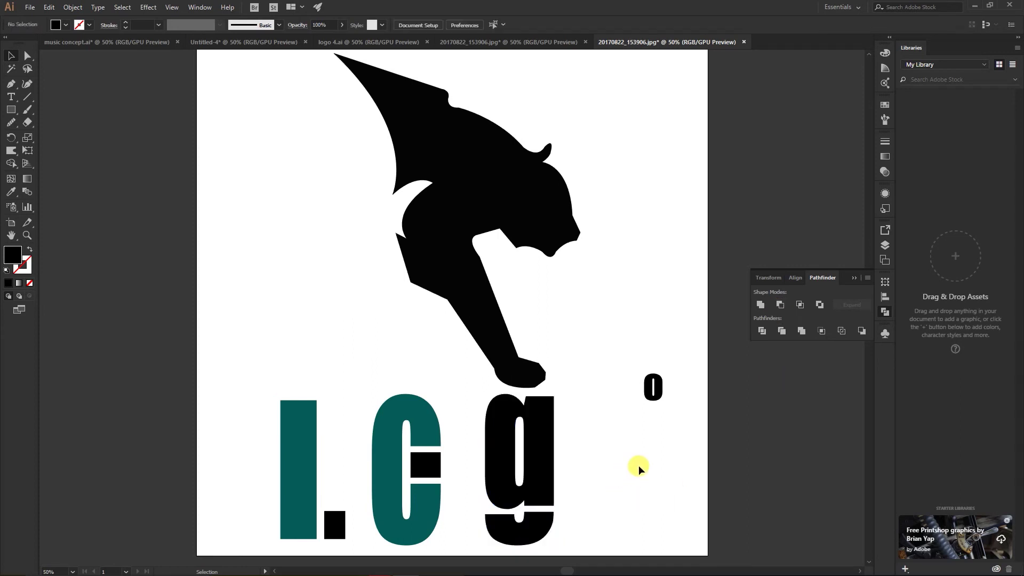
# - Ungroup the g and colour its upper part teal with the Eyedropper
pyautogui.click(540, 473)
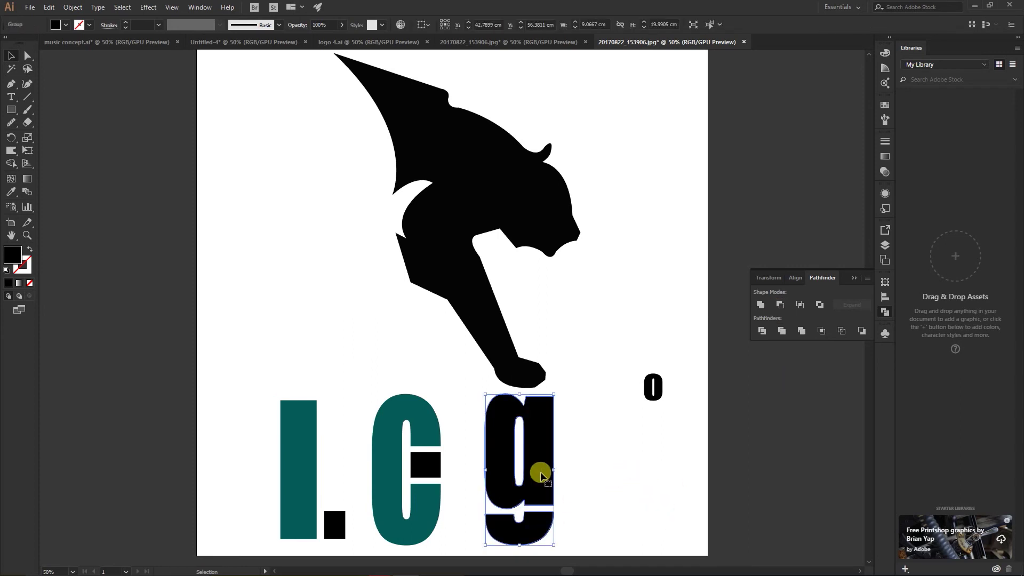
pyautogui.rightClick(541, 476)
pyautogui.click(573, 389)
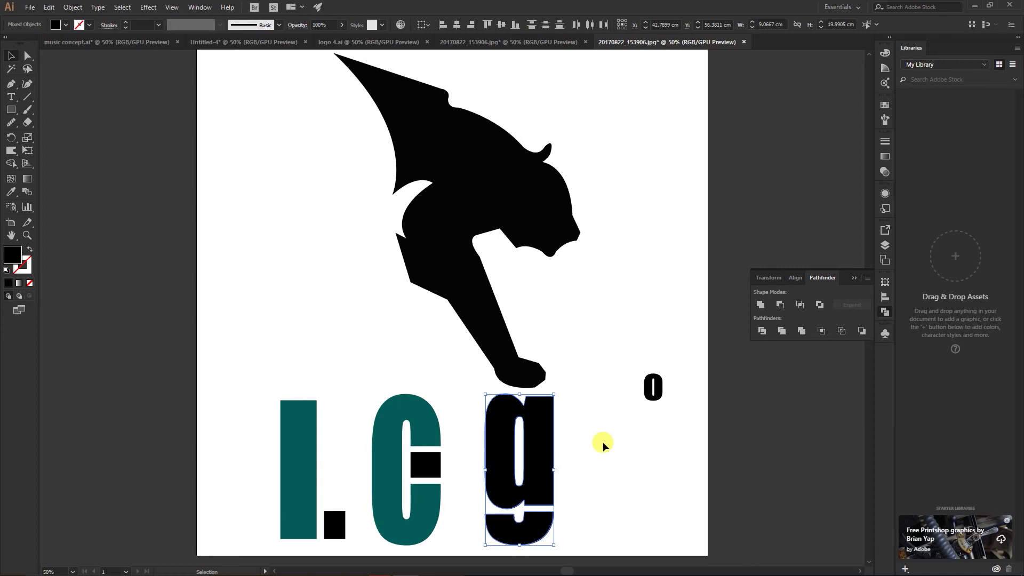
pyautogui.click(535, 466)
pyautogui.press('i')
pyautogui.click(417, 403)
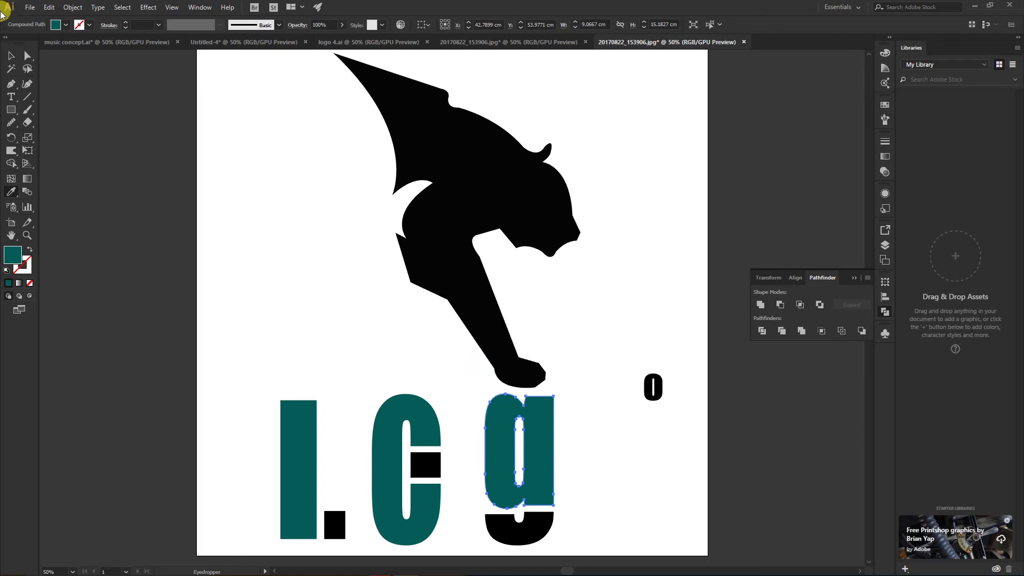
pyautogui.click(10, 56)
pyautogui.click(636, 442)
# - Ungroup the l and C, place a copy of the C right of the g, and delete the small o
pyautogui.click(423, 418)
pyautogui.rightClick(423, 414)
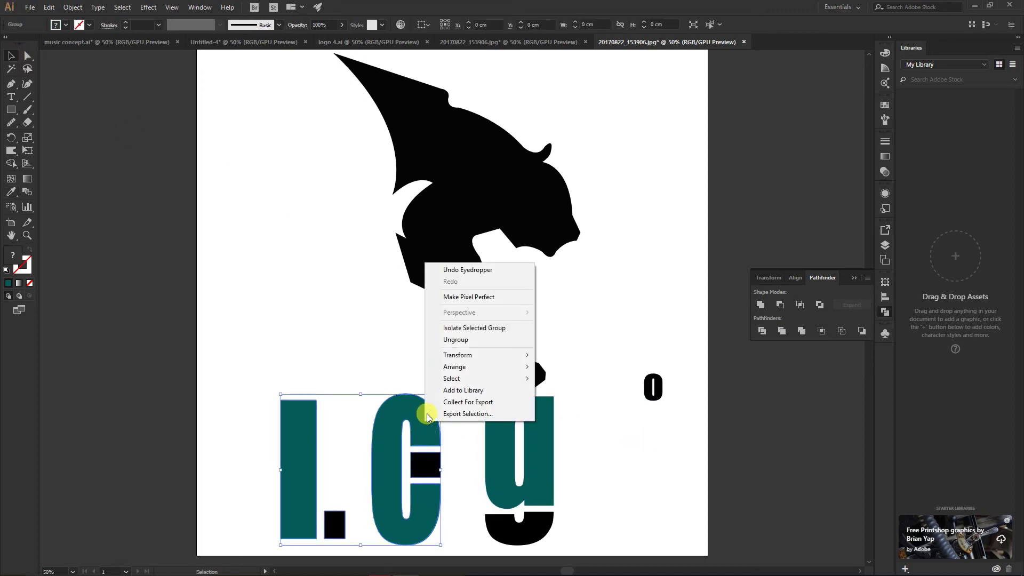
pyautogui.click(466, 341)
pyautogui.click(424, 424)
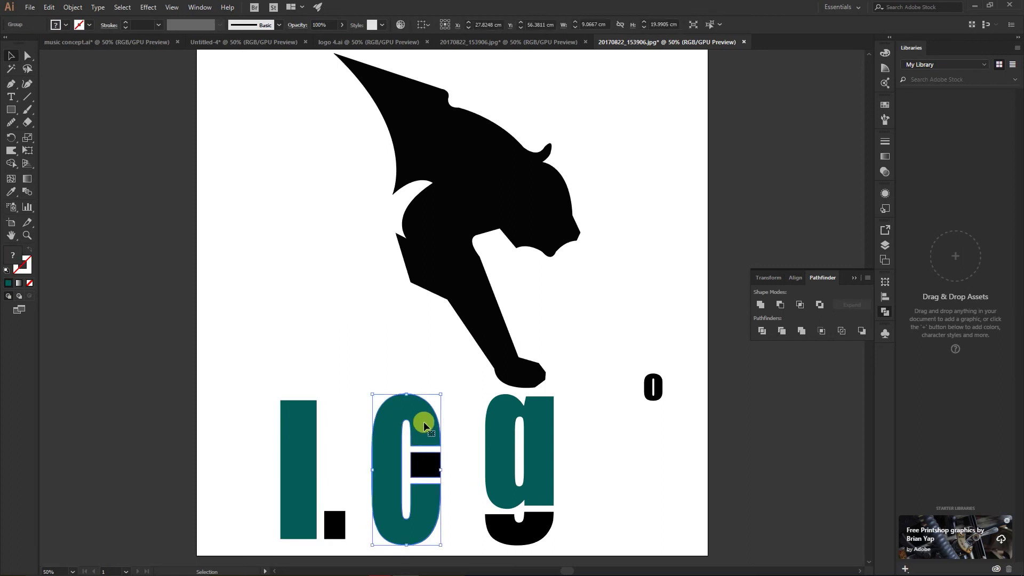
pyautogui.moveTo(425, 425); pyautogui.dragTo(628, 426)
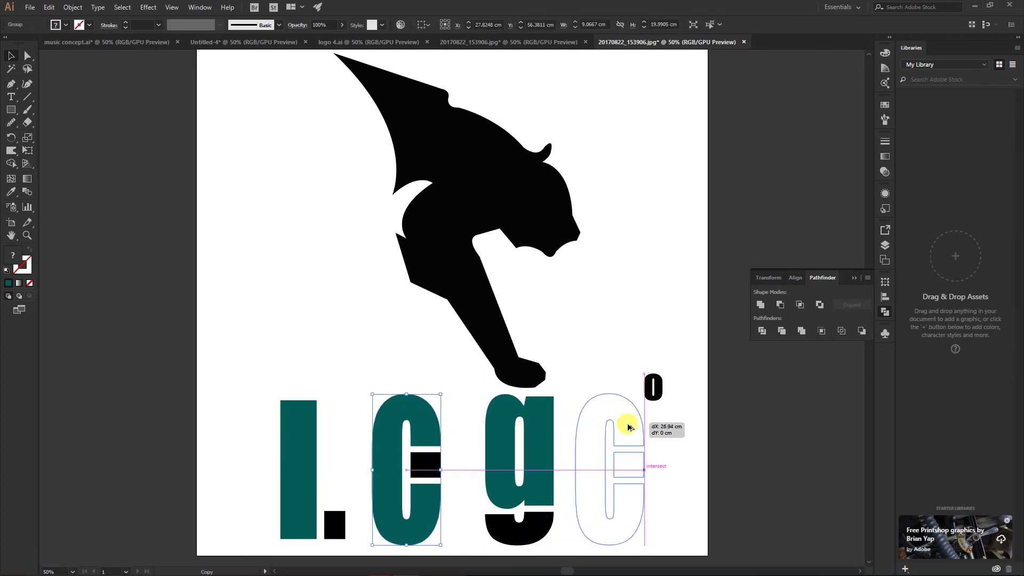
pyautogui.moveTo(628, 427); pyautogui.dragTo(628, 426)
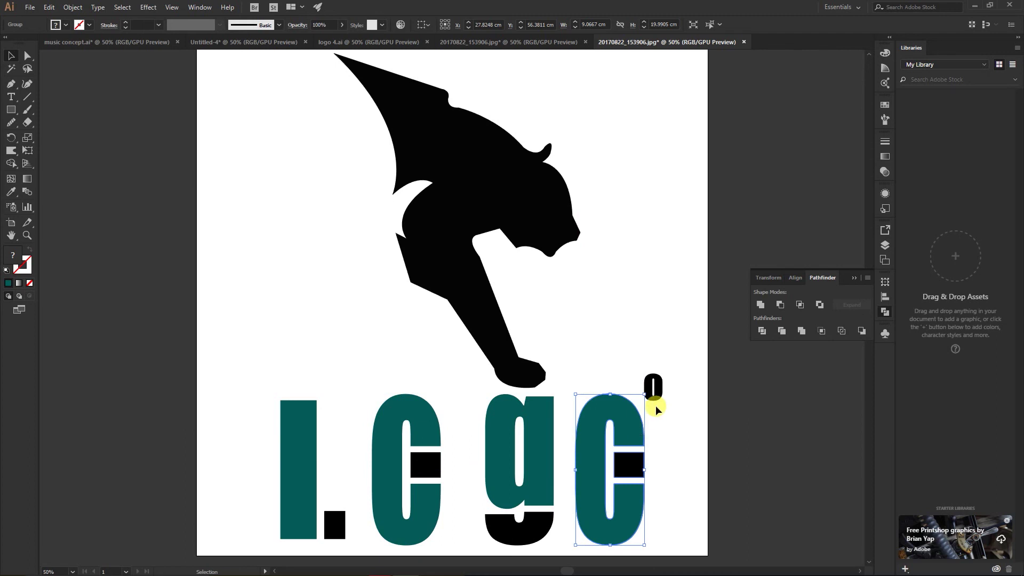
pyautogui.click(655, 394)
pyautogui.press('Delete')
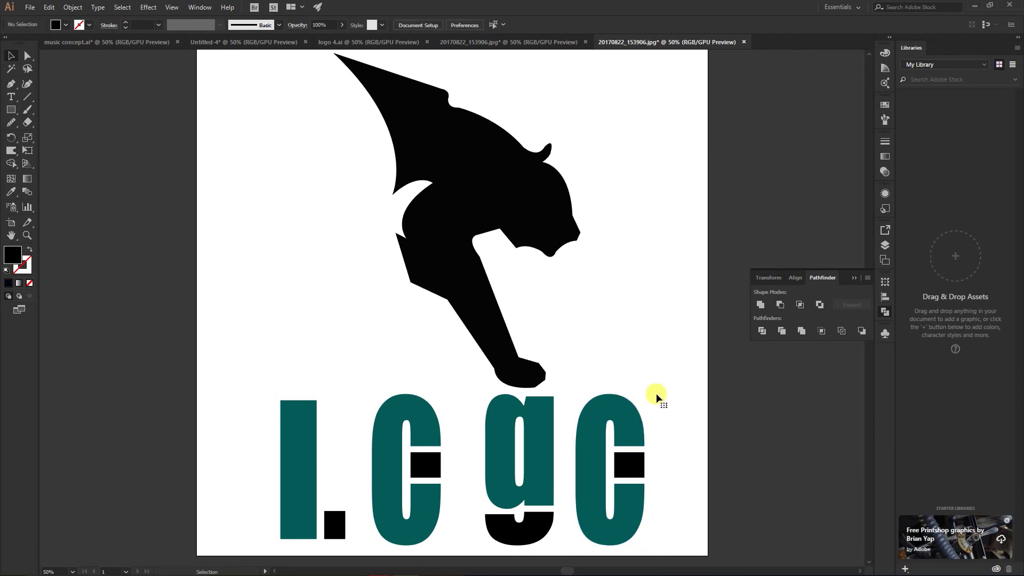
# - Move the panther left and select the row of letters
pyautogui.moveTo(473, 208); pyautogui.dragTo(431, 207)
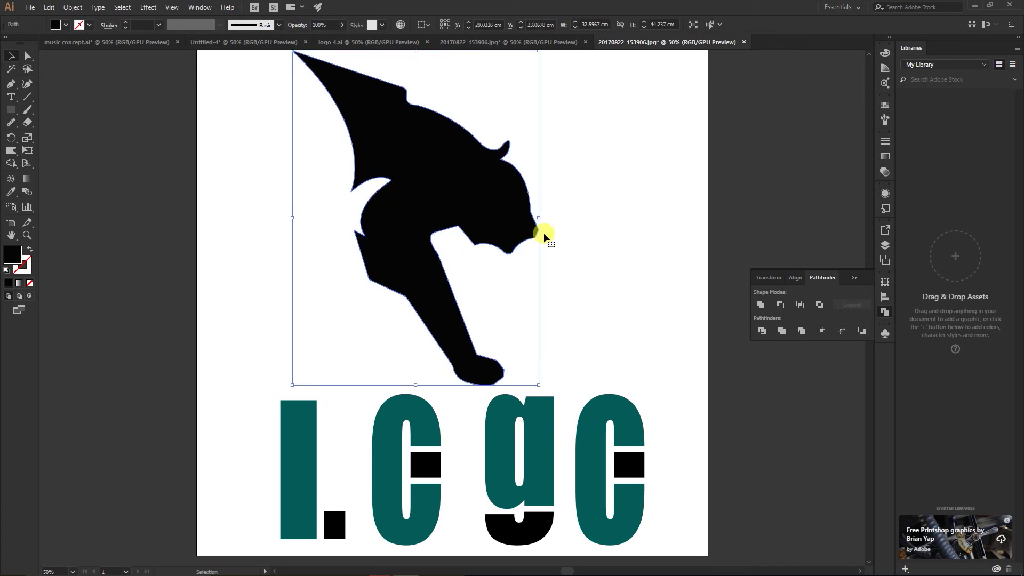
pyautogui.click(613, 253)
pyautogui.moveTo(232, 430); pyautogui.dragTo(673, 468)
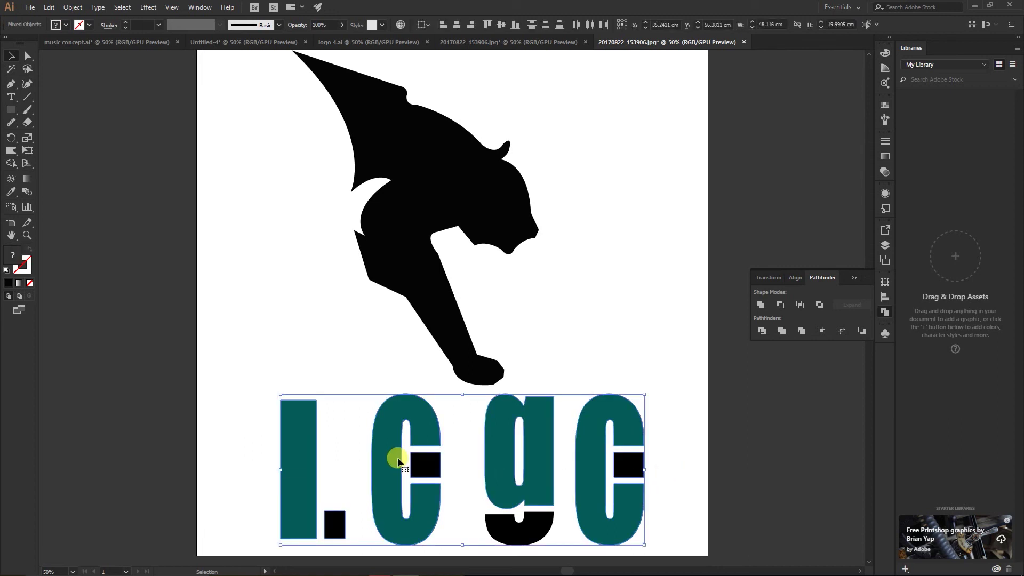
pyautogui.moveTo(235, 429); pyautogui.dragTo(649, 503)
pyautogui.hotkey('ctrl', 'g')
pyautogui.rightClick(545, 479)
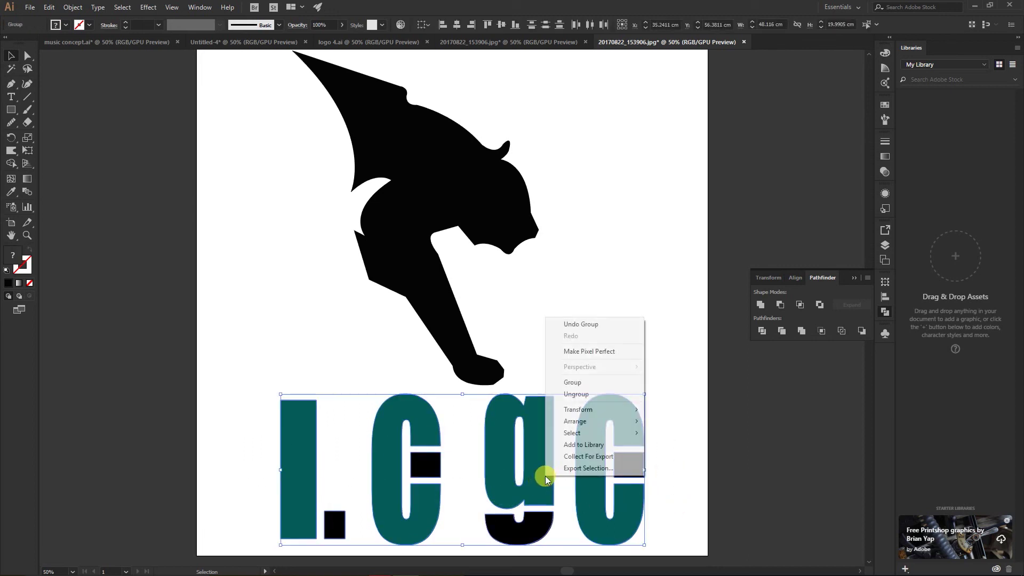
pyautogui.click(576, 394)
pyautogui.click(735, 434)
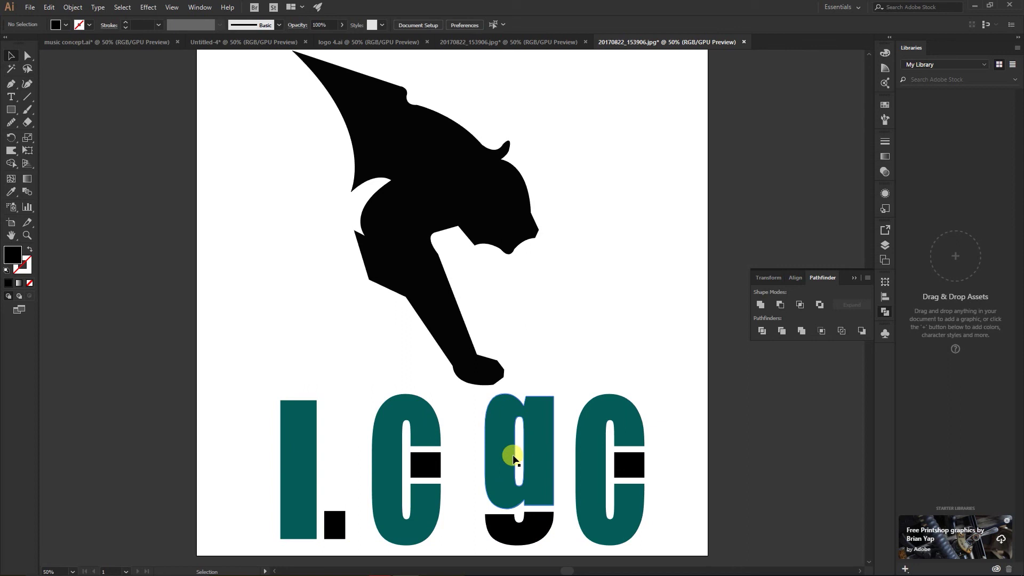
# - Shift the letters left and up so the g sits under the panther's paw
pyautogui.moveTo(498, 439); pyautogui.dragTo(480, 433)
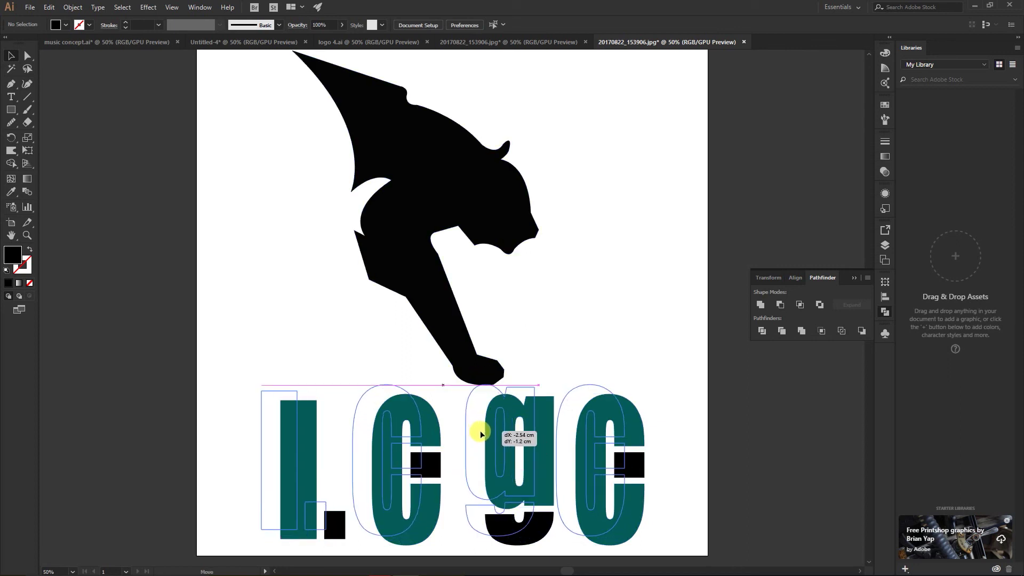
pyautogui.moveTo(480, 430); pyautogui.dragTo(480, 431)
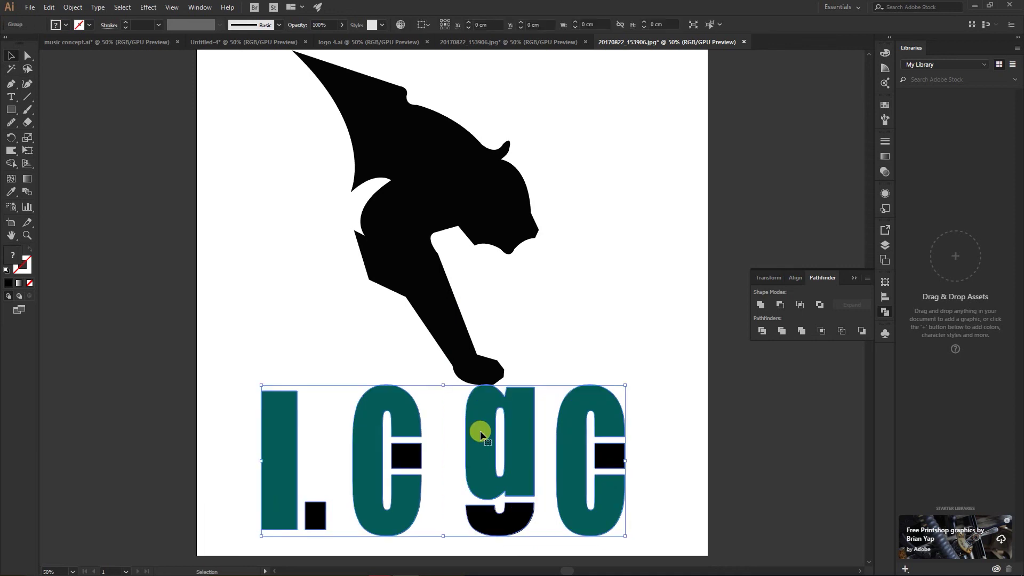
pyautogui.click(673, 363)
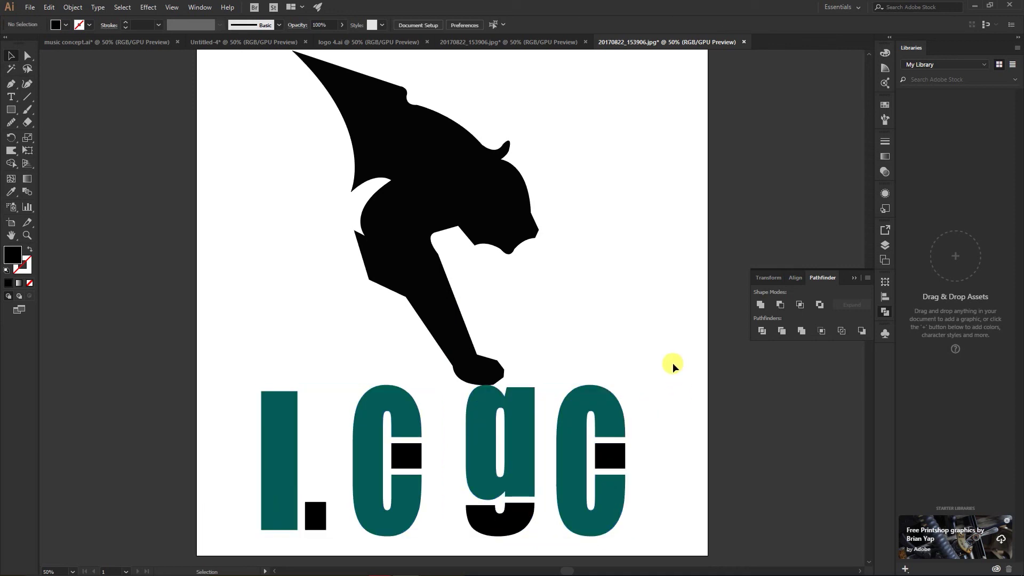